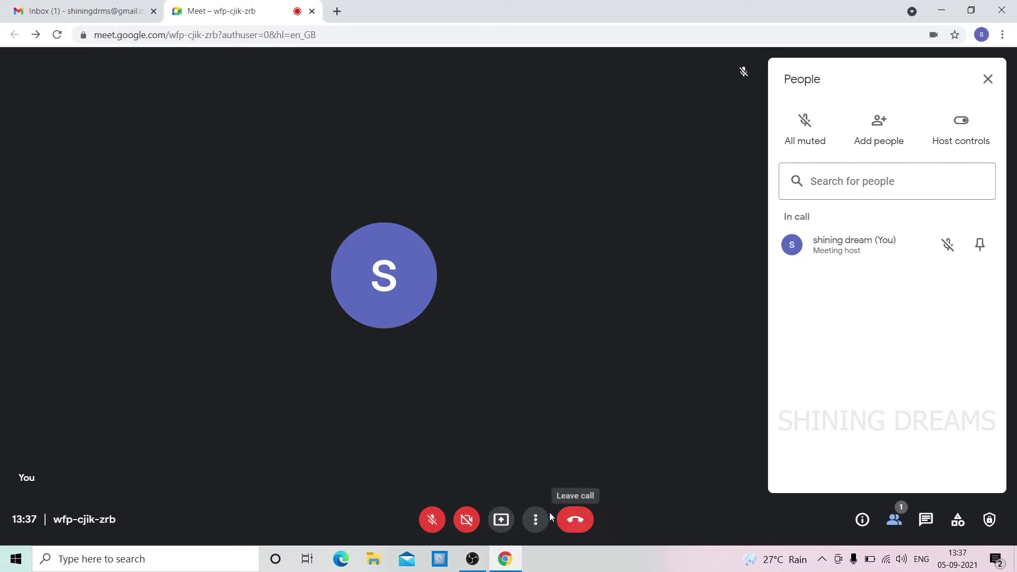
Review the choices for leaving or ending the call and the list of additional call options, keeping the call running
click(579, 521)
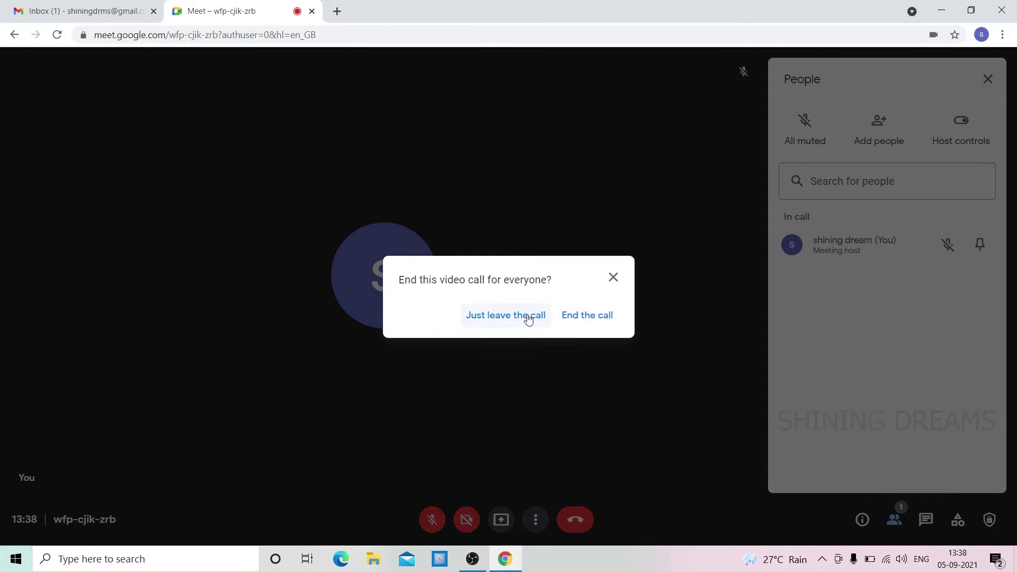
click(613, 278)
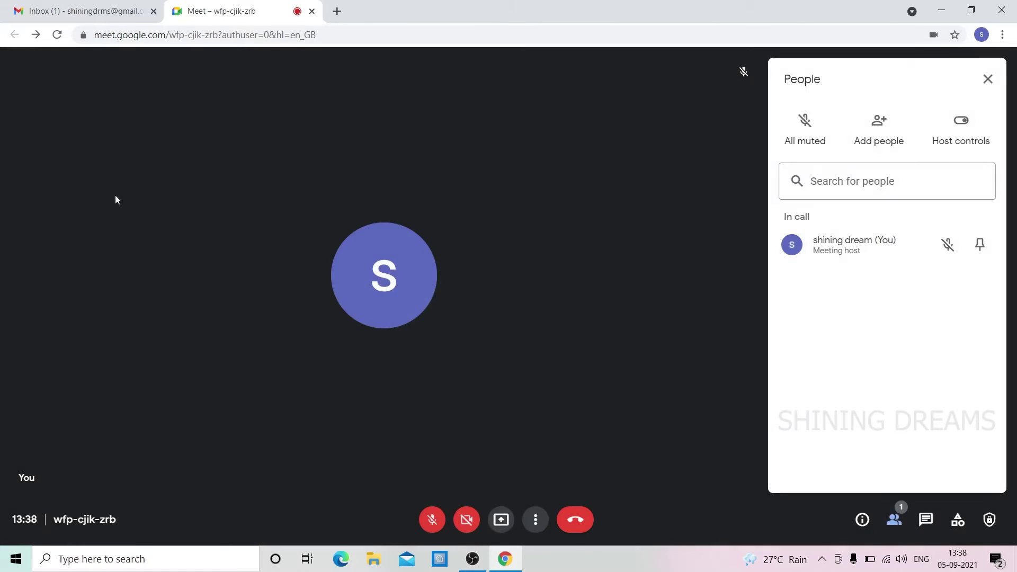
click(537, 520)
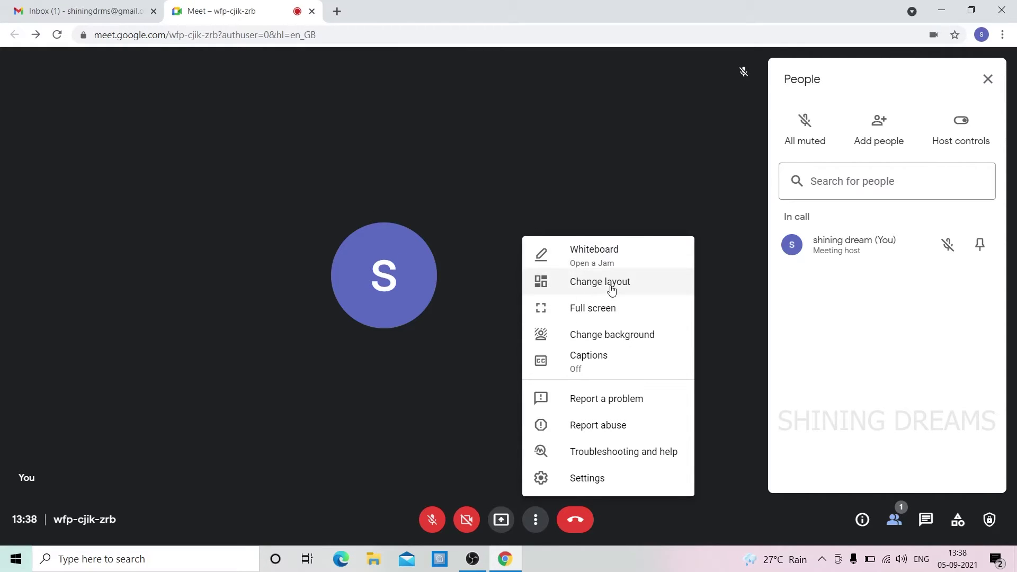
click(671, 179)
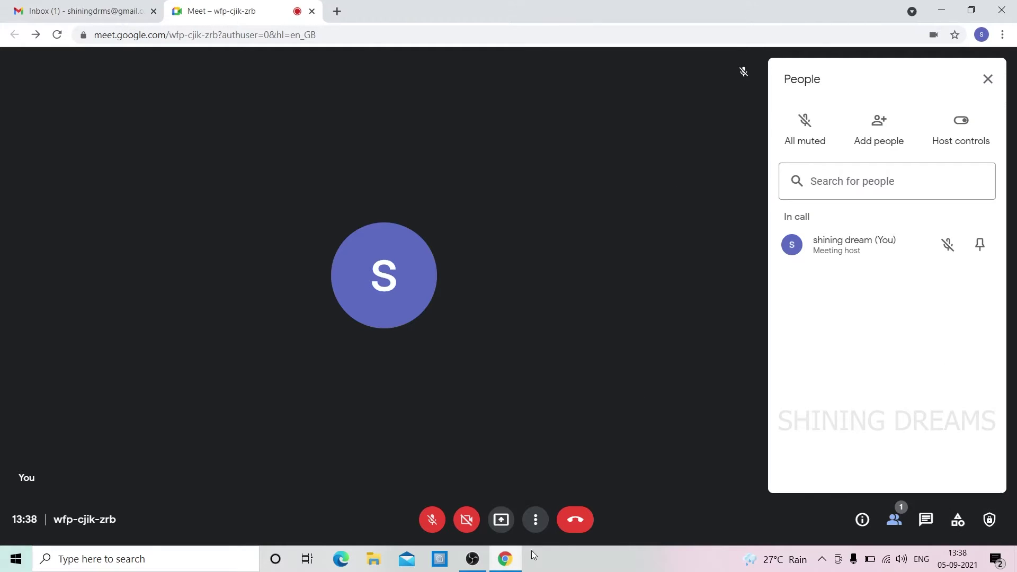
Switch the meeting view to full screen and back to normal, twice
click(535, 521)
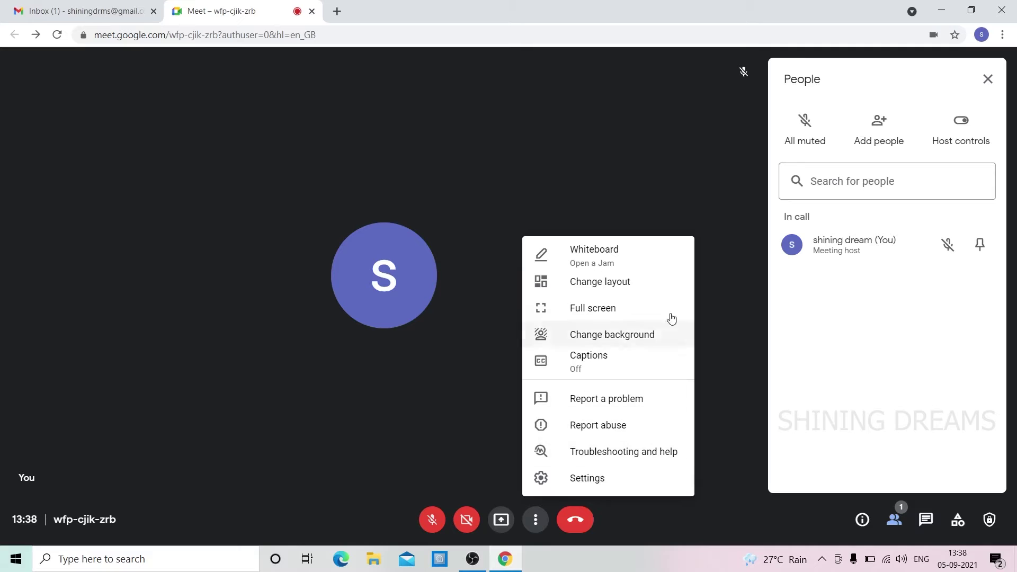
click(606, 308)
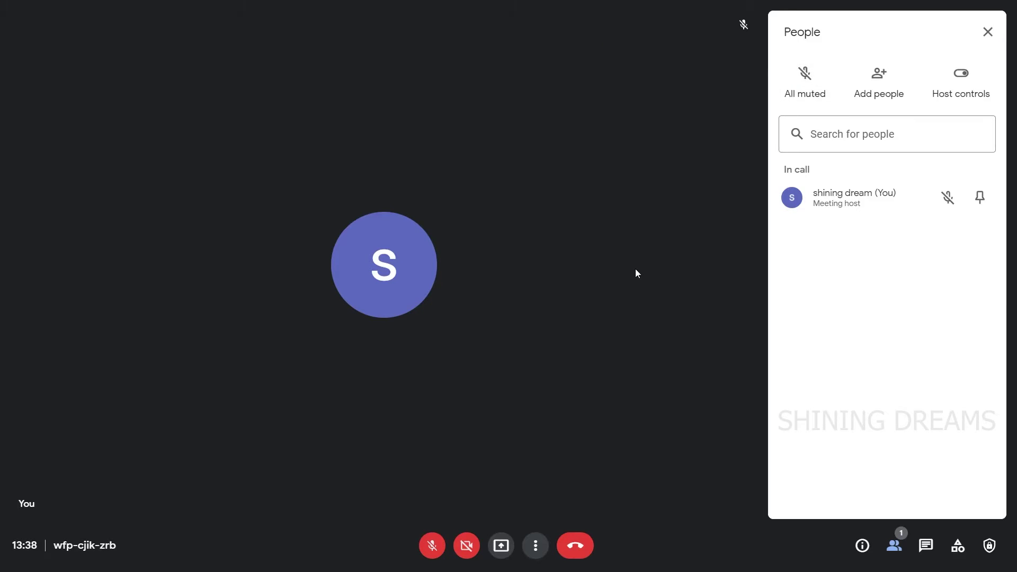
key(Escape)
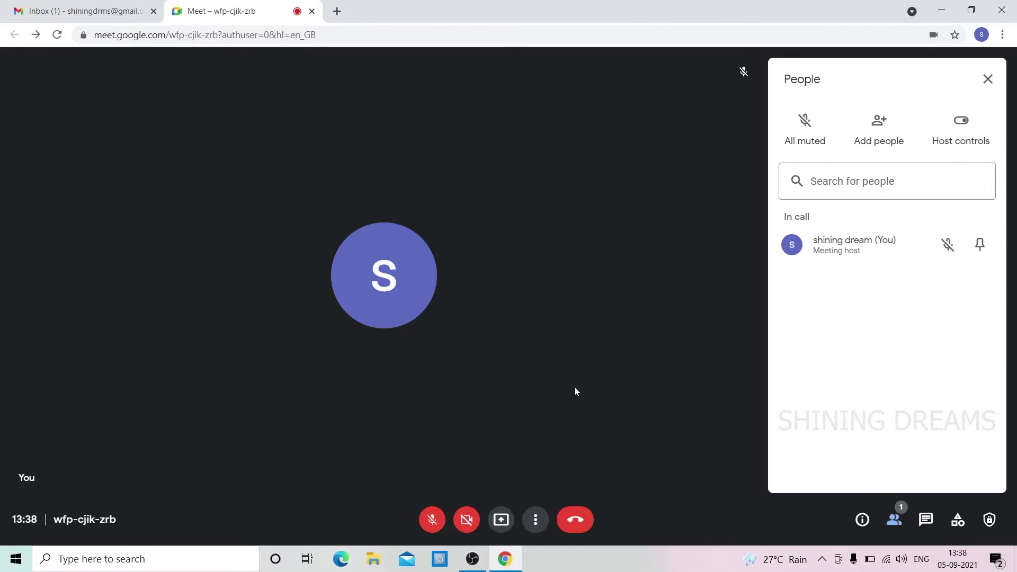
double_click(620, 277)
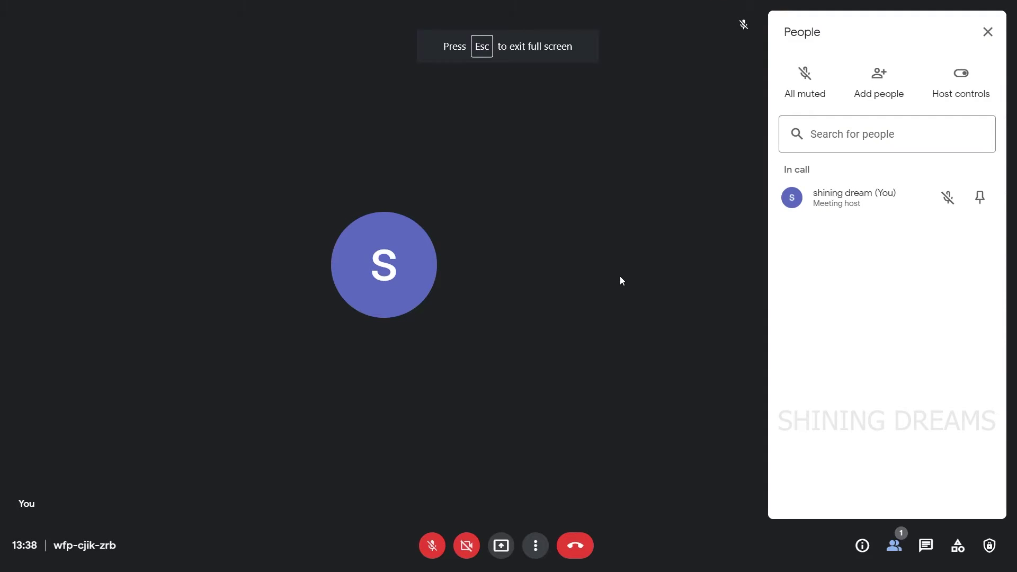
key(Escape)
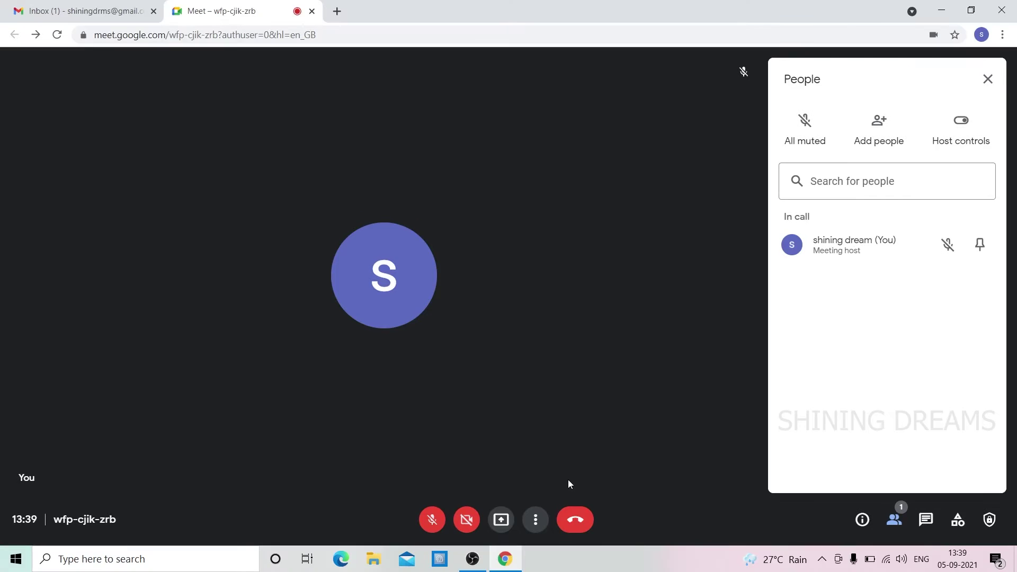
Examine the available microphone and speaker devices in the call's audio settings
click(536, 519)
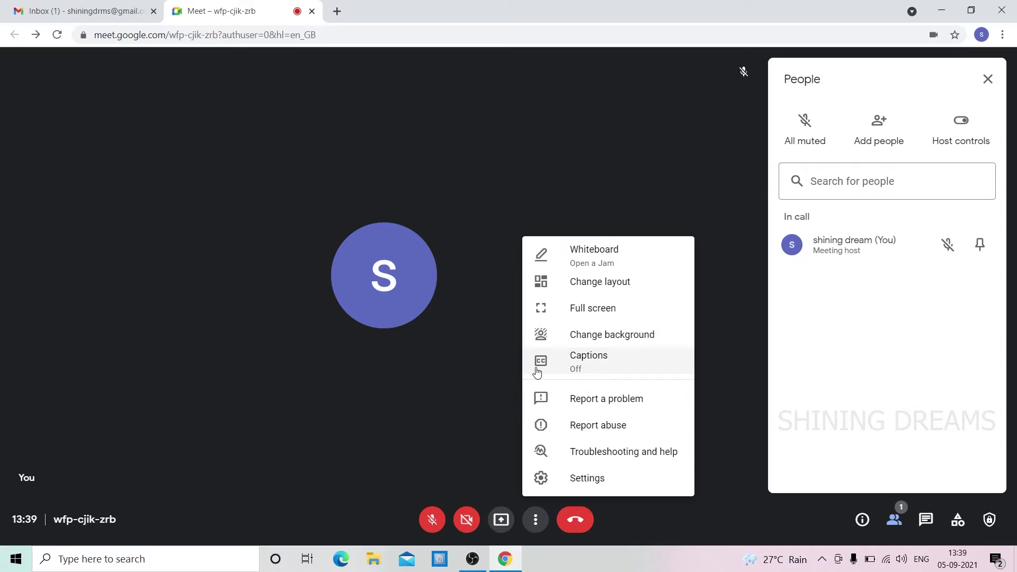
click(481, 369)
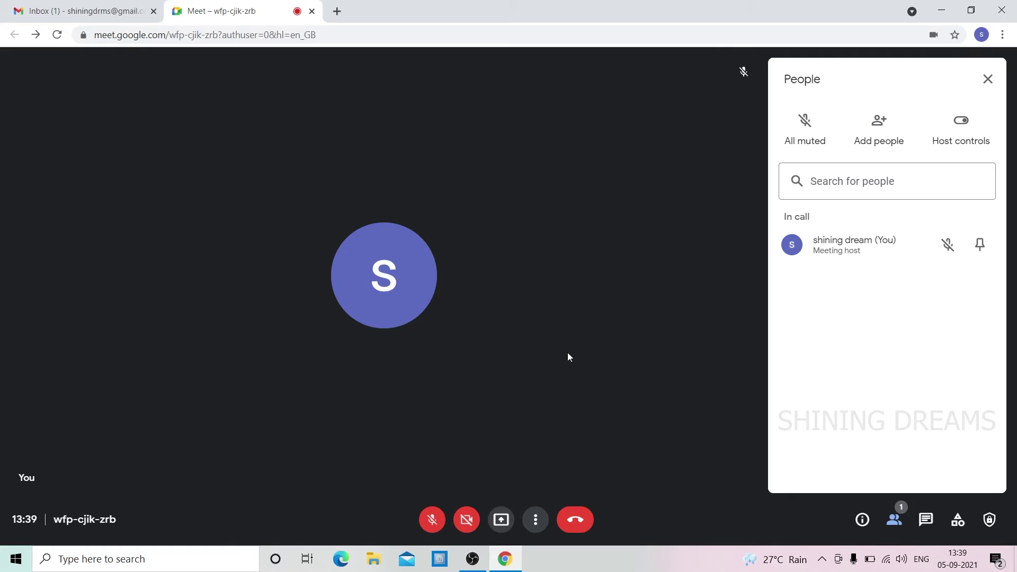
click(535, 520)
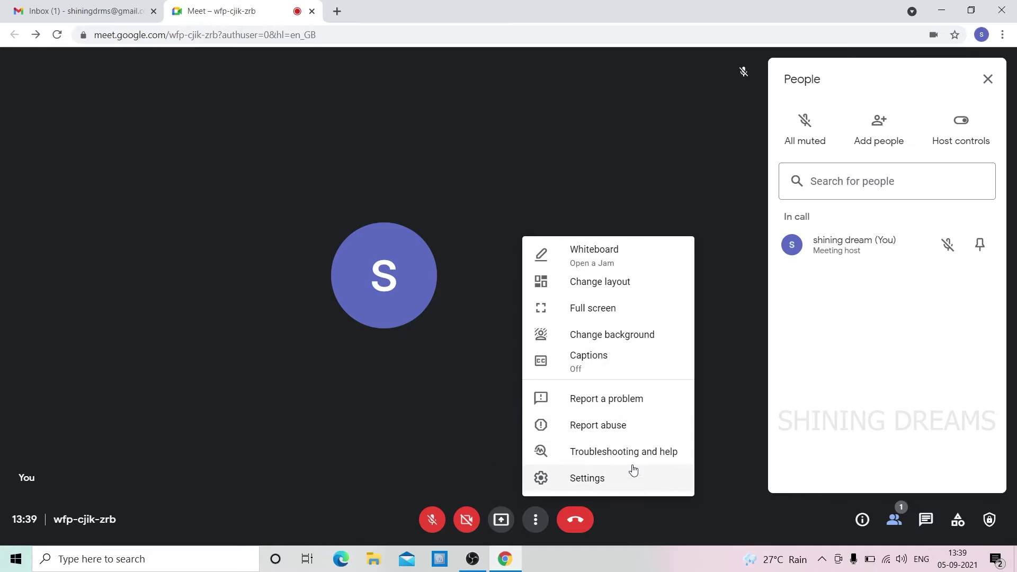
click(643, 484)
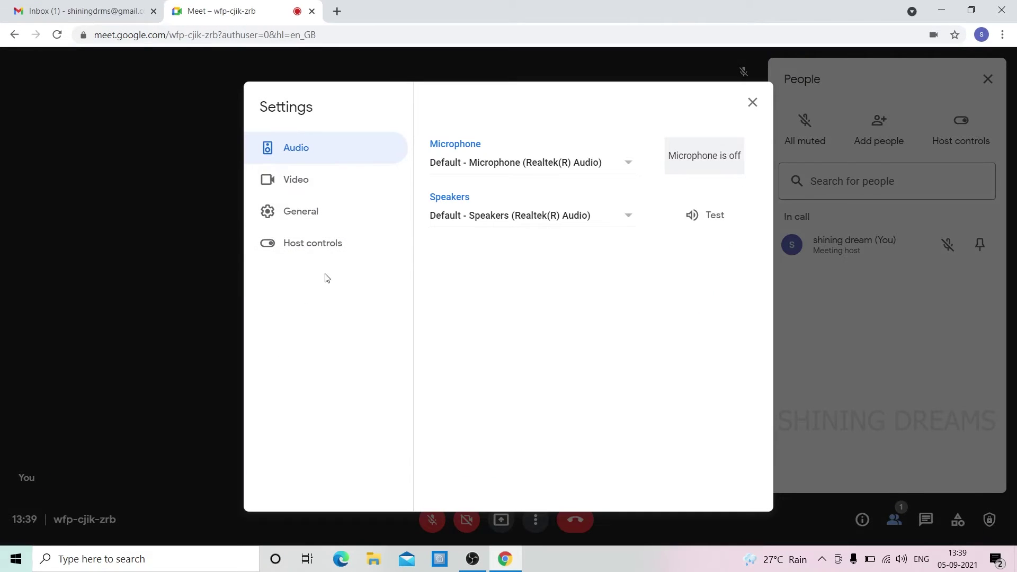
click(496, 162)
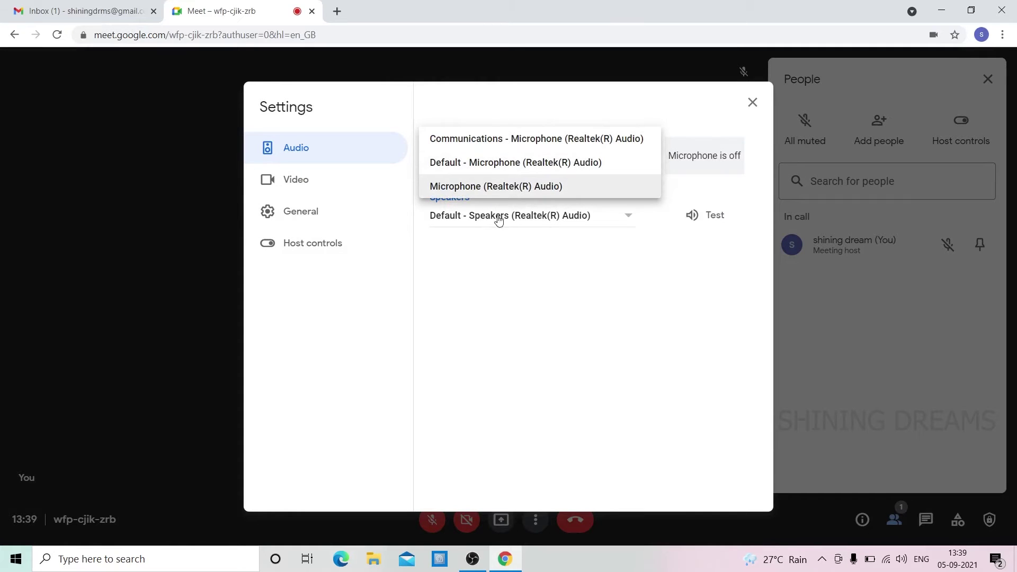
click(490, 295)
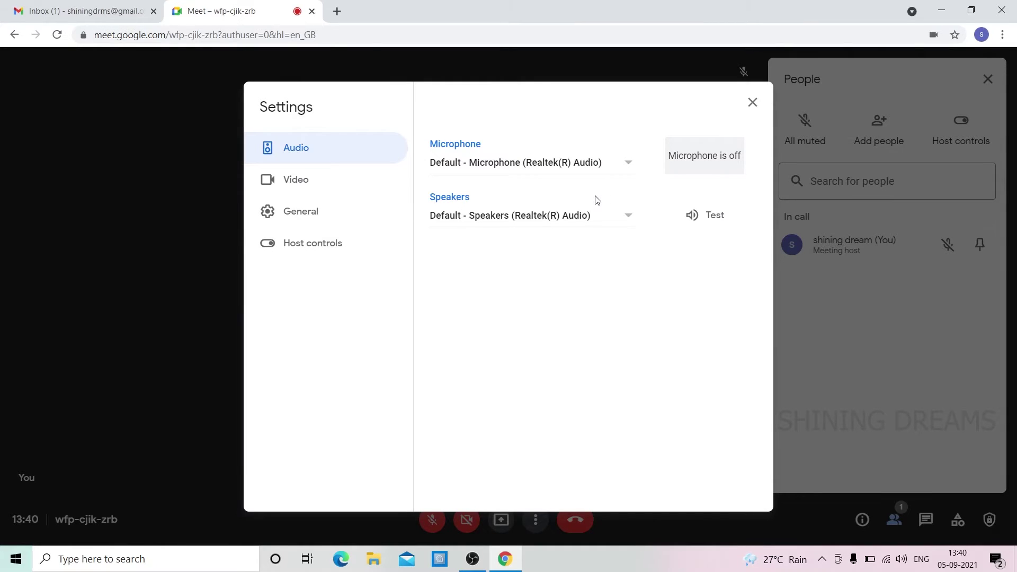
click(561, 219)
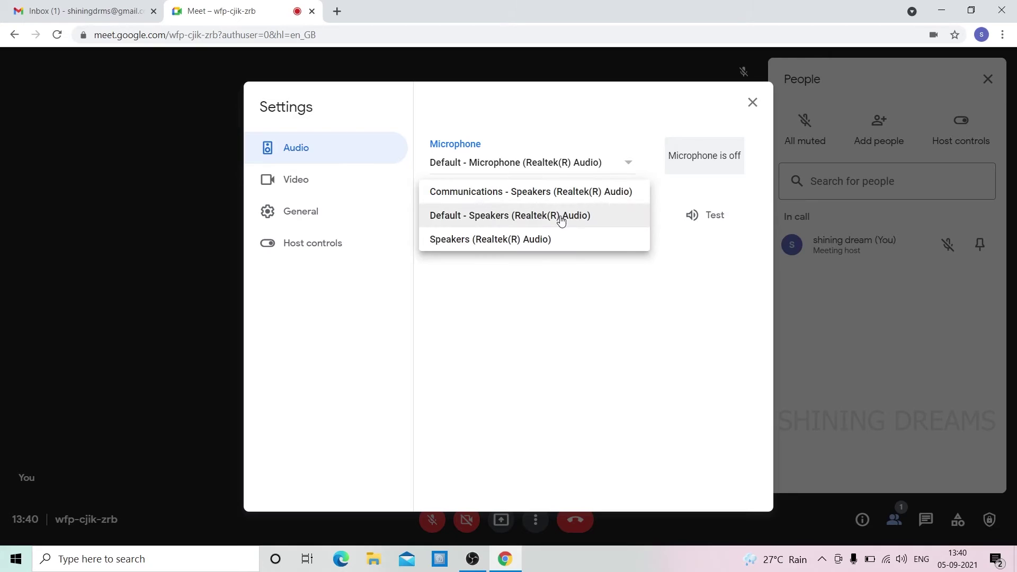
click(552, 315)
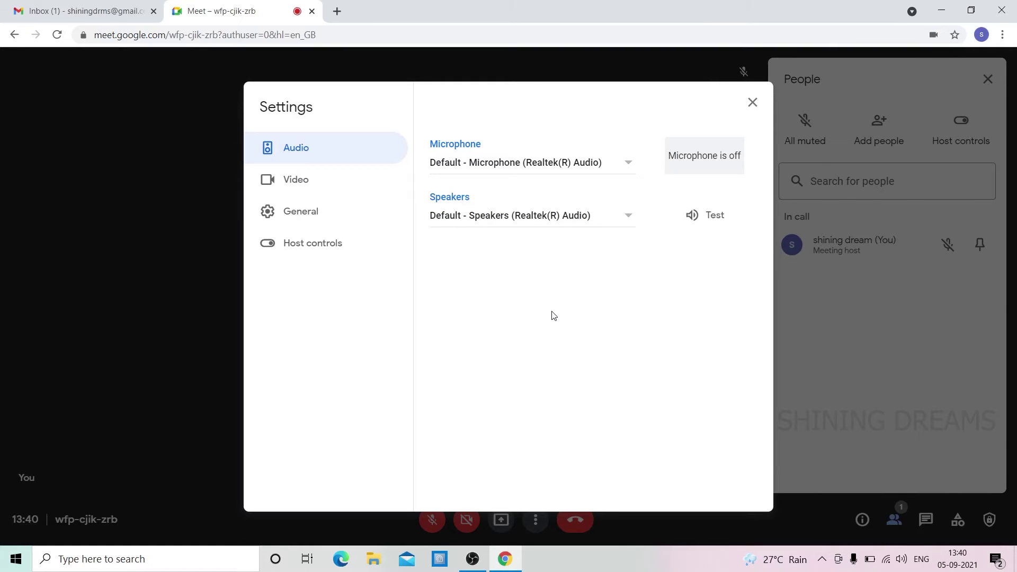
Check the camera choice in the video settings and set the maximum send resolution to Standard definition (360p)
click(332, 187)
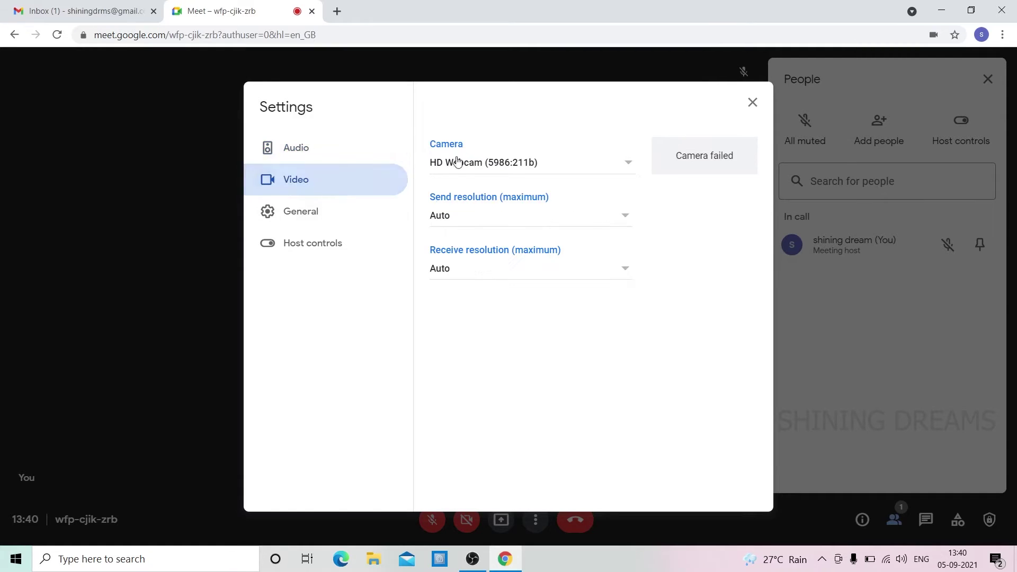
click(513, 164)
click(512, 162)
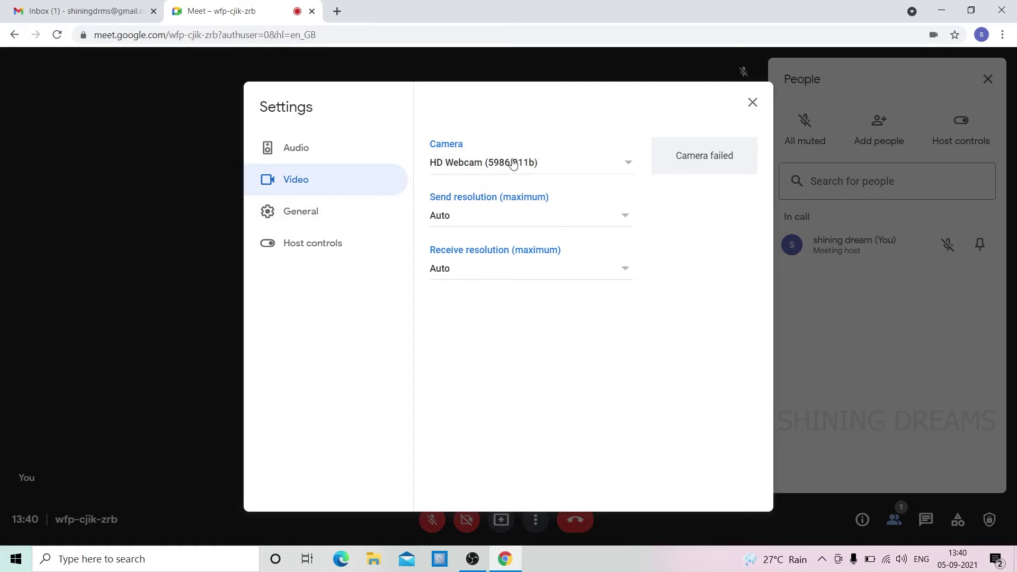
click(474, 217)
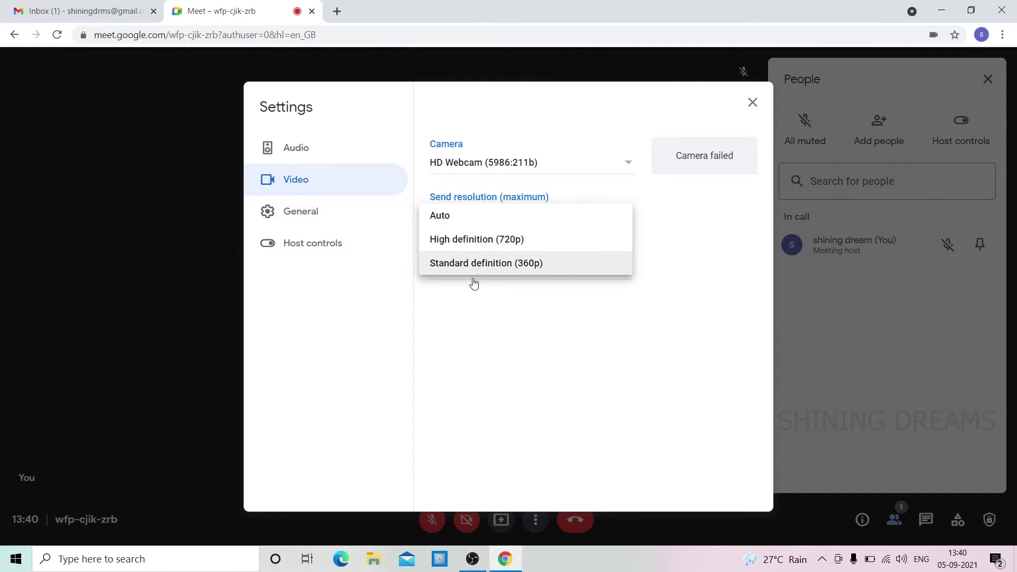
click(482, 242)
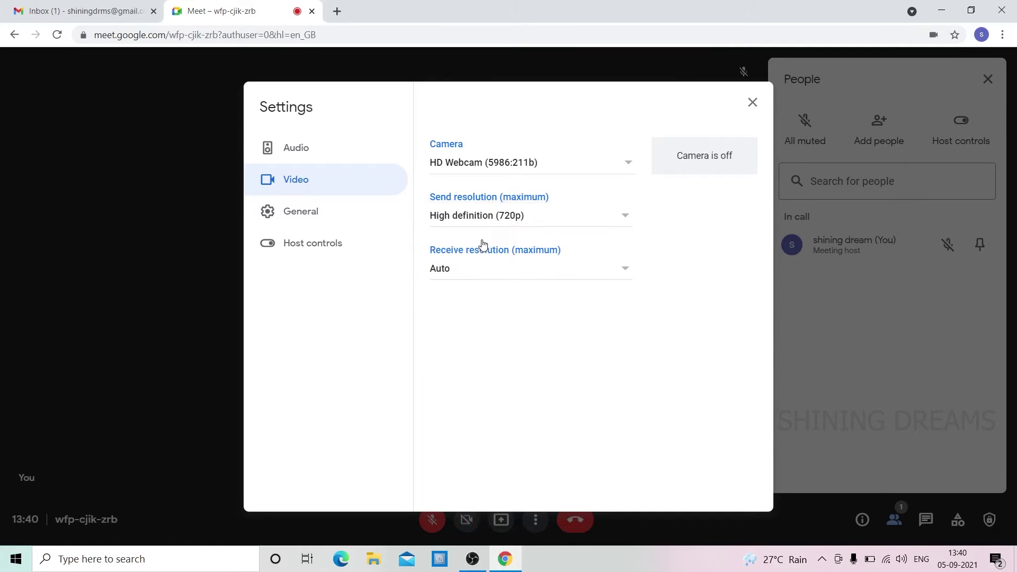
click(484, 221)
click(504, 241)
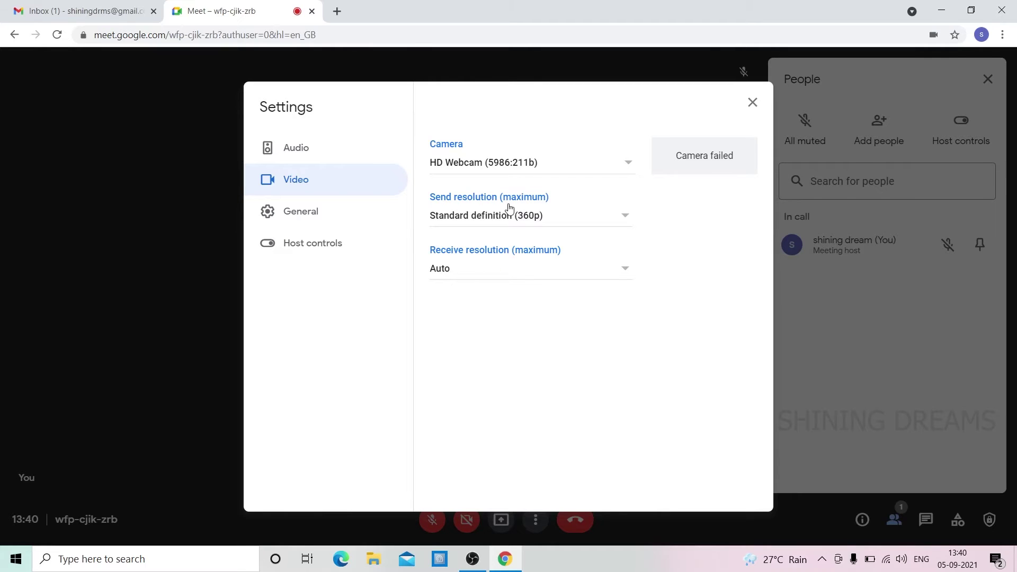
Try Audio only as the maximum receive resolution, and set it to High definition (720p)
click(520, 273)
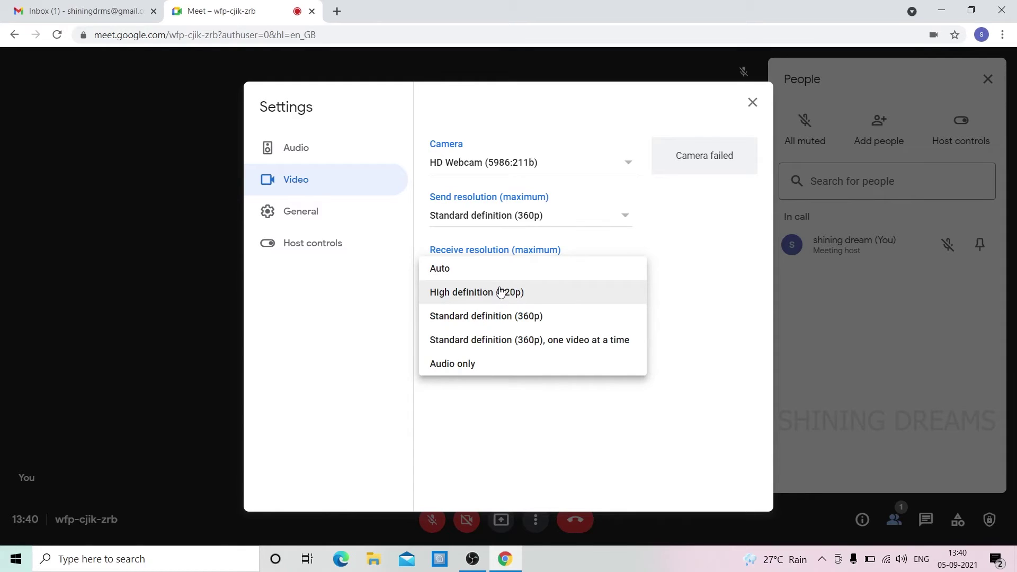
click(465, 374)
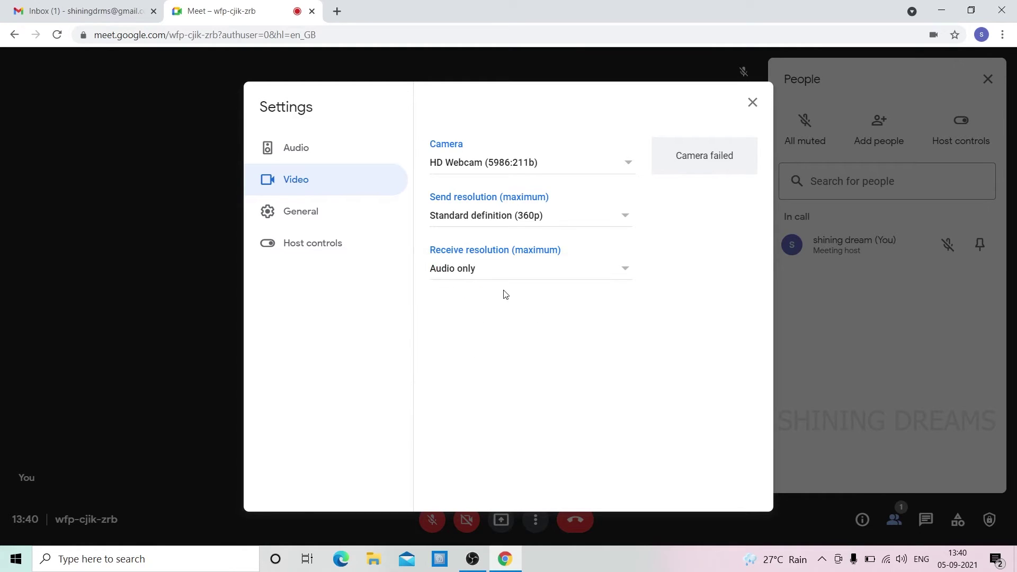
click(519, 270)
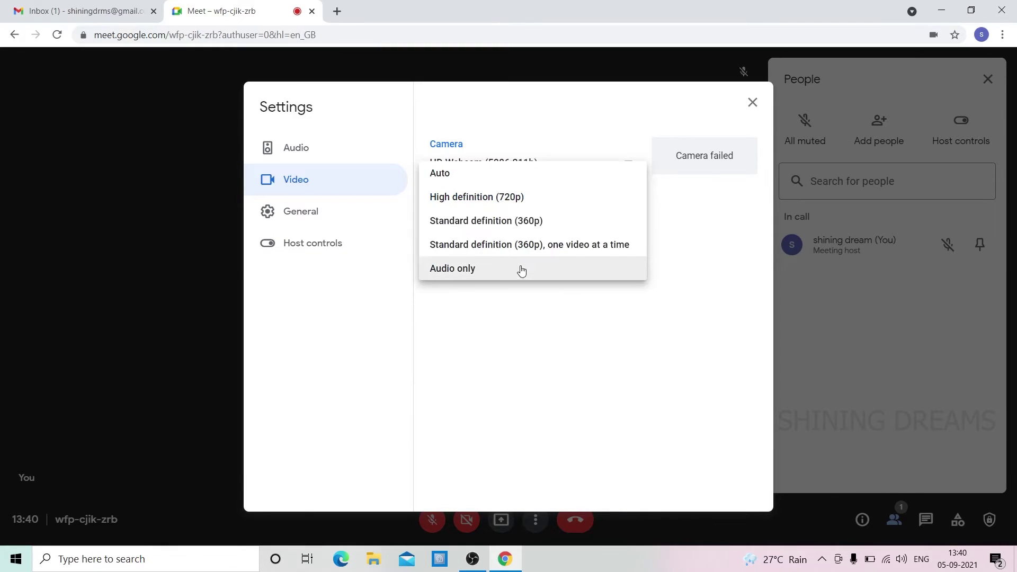
click(493, 194)
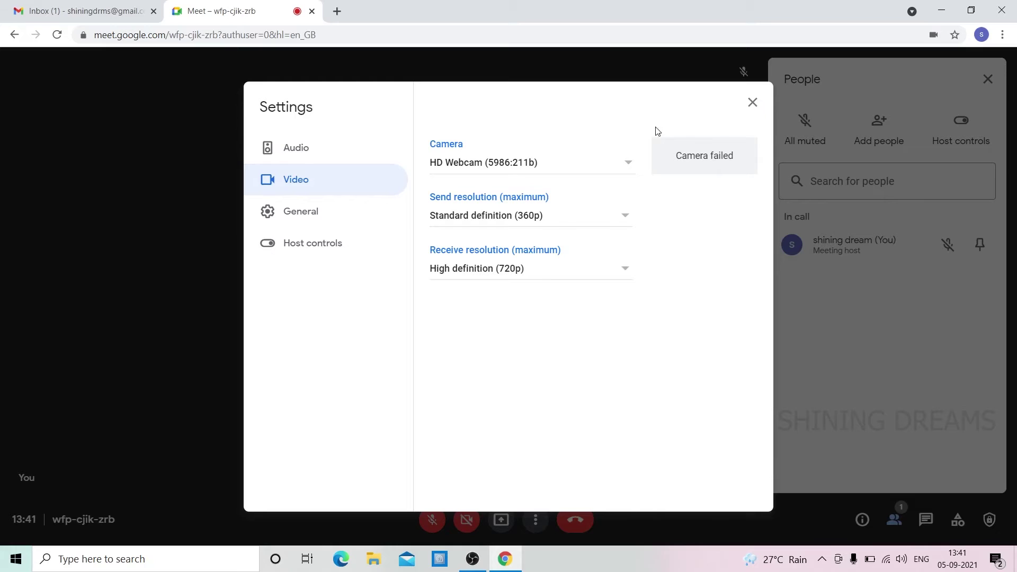
Turn participants' screen sharing and chat messages off and back on in the host controls, and close the settings
click(289, 219)
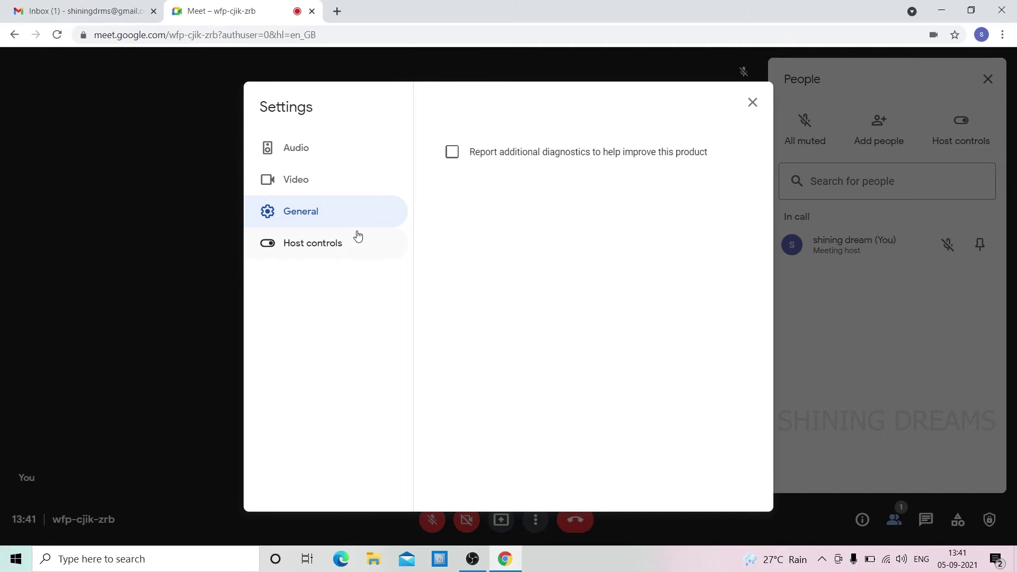
click(341, 244)
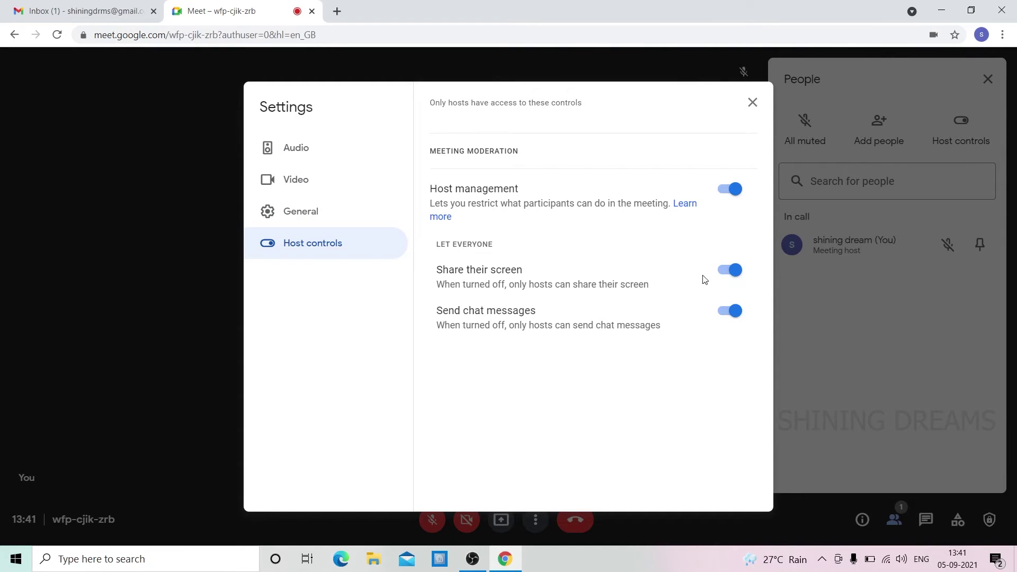
click(734, 279)
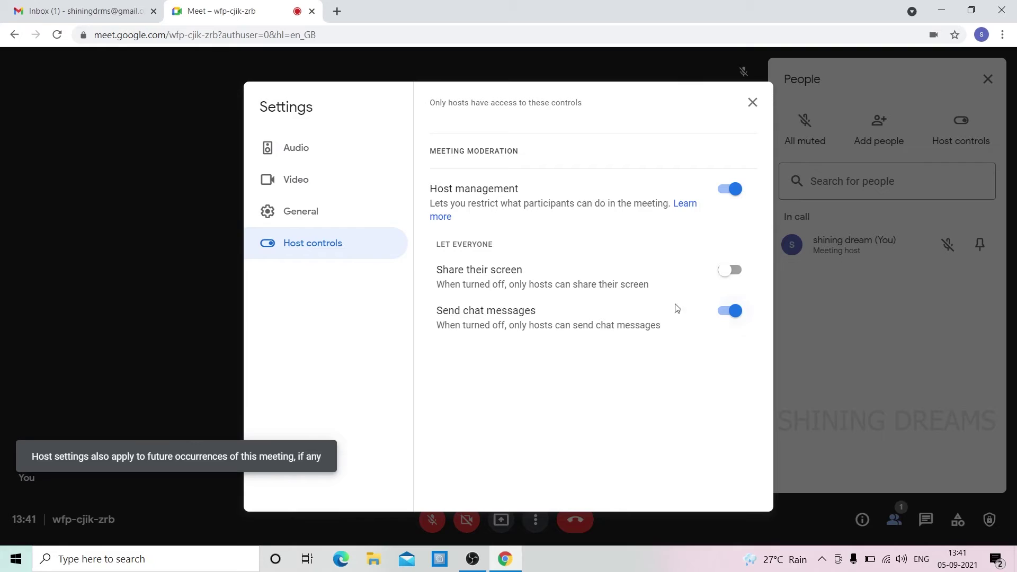
click(731, 271)
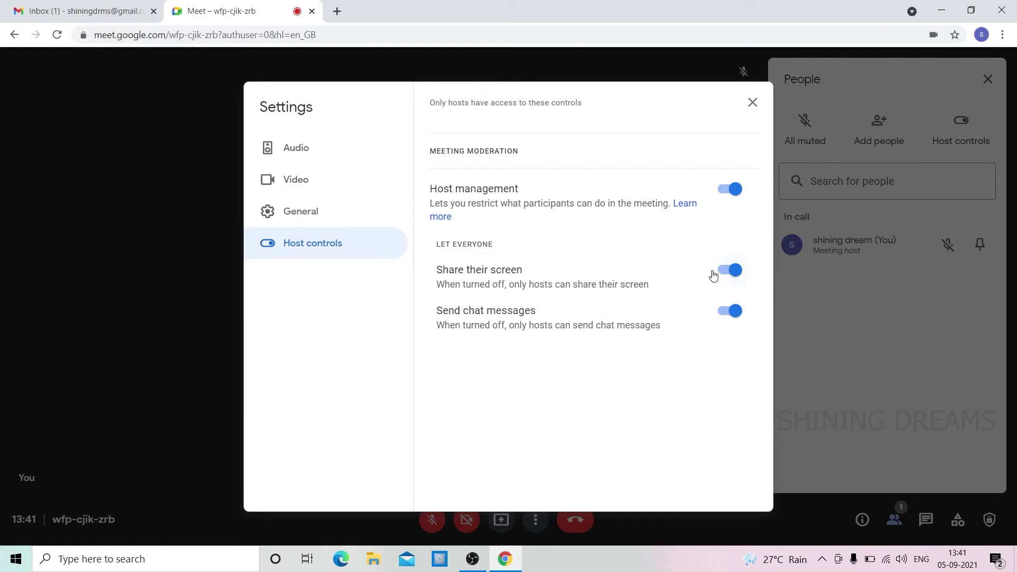
click(728, 317)
click(728, 317)
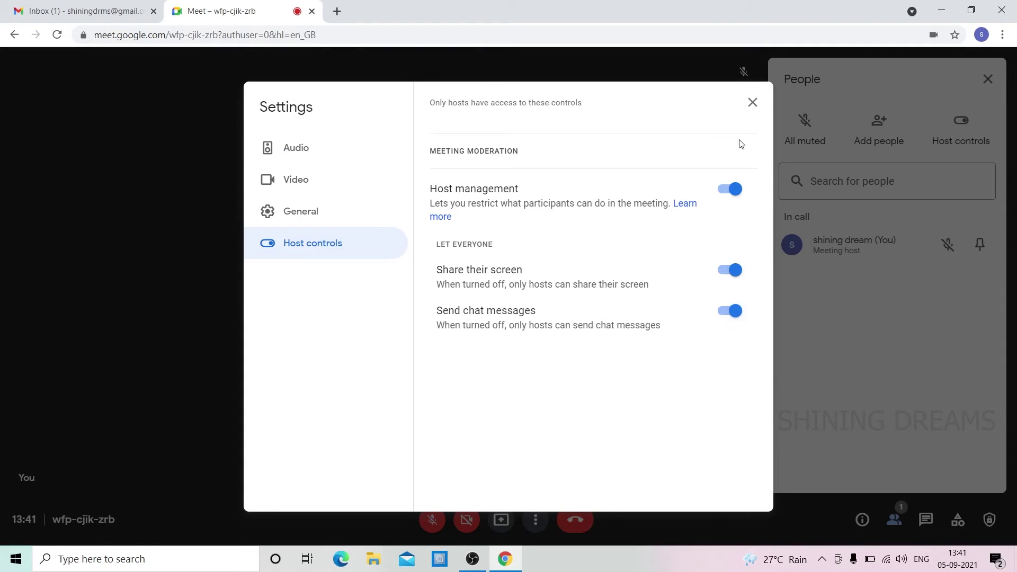
click(753, 105)
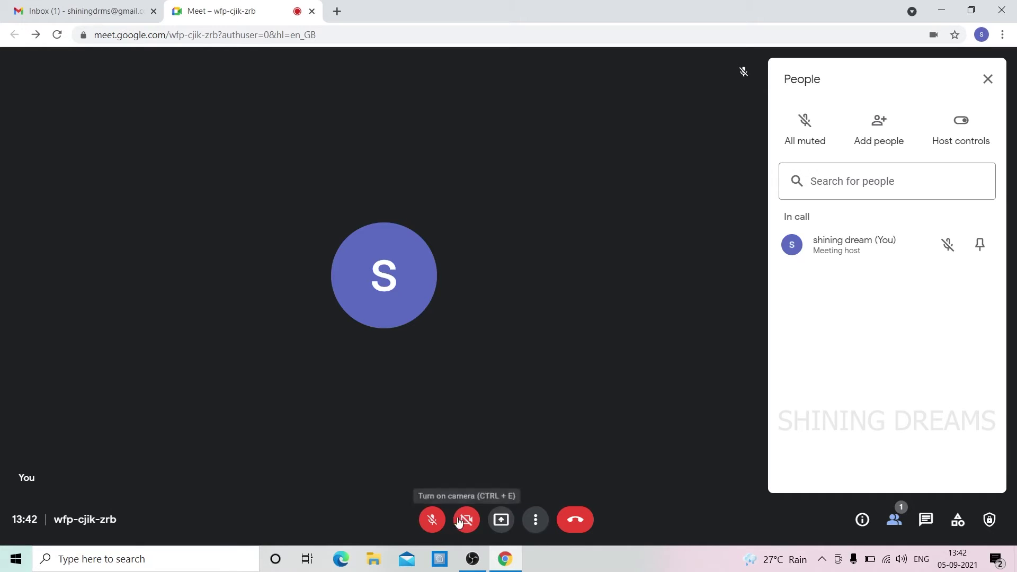
Toggle the microphone and the camera on and back off in the call
click(435, 521)
click(433, 520)
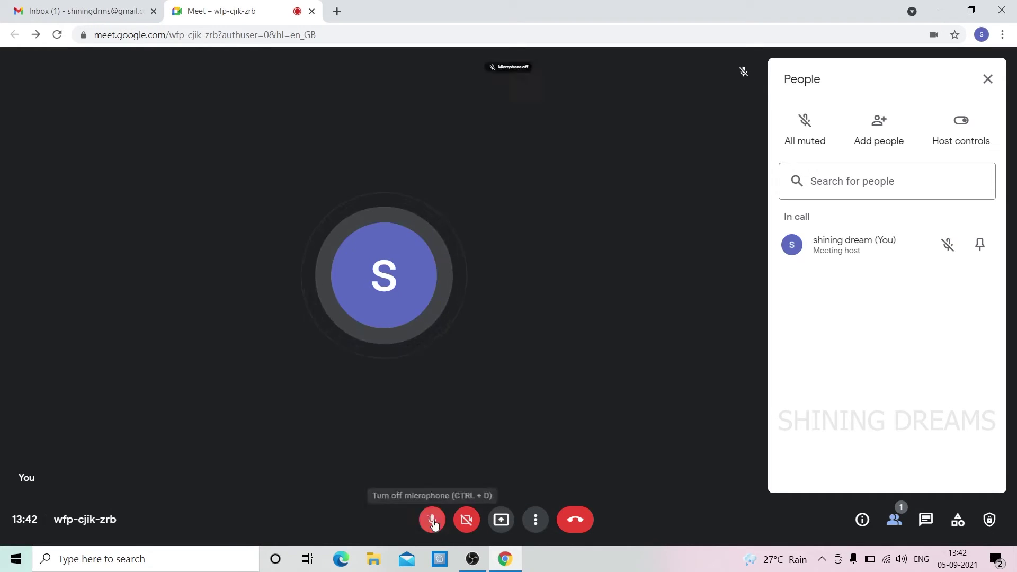
click(461, 521)
click(462, 521)
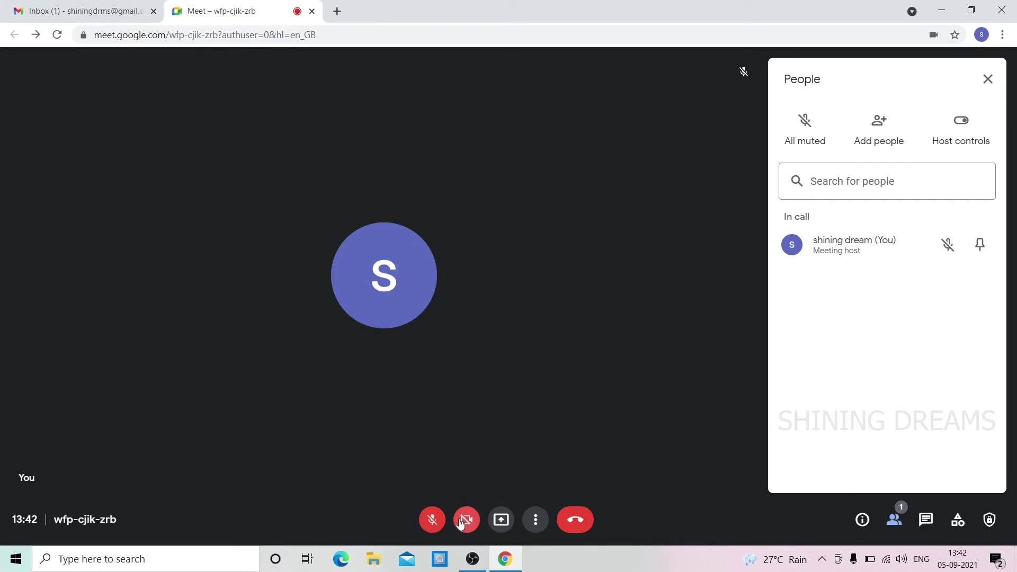
click(467, 522)
Show the meeting details with the joining info
click(862, 519)
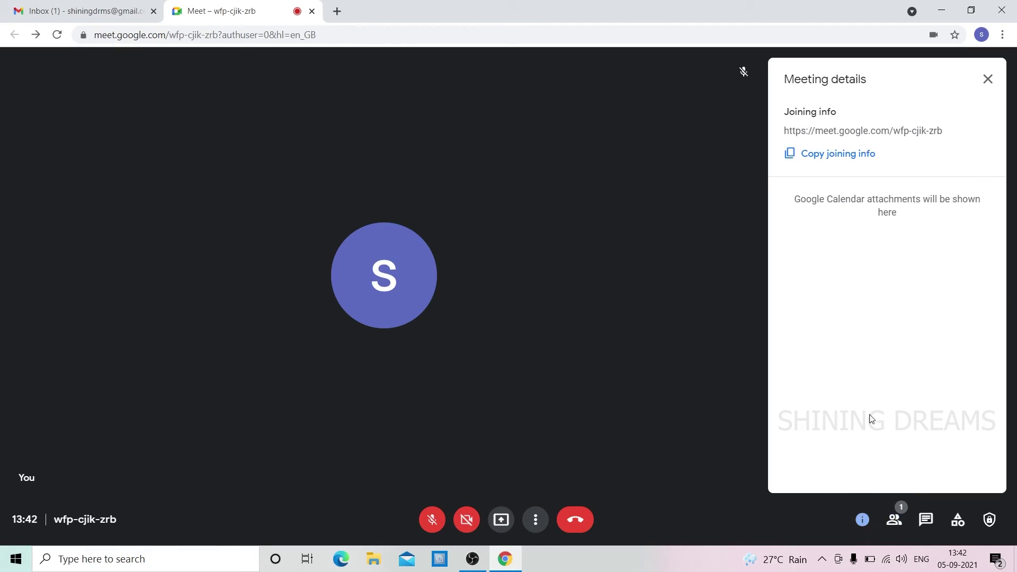
Copy the meeting's joining info, close the meeting details, and show the list of people in the call
click(859, 154)
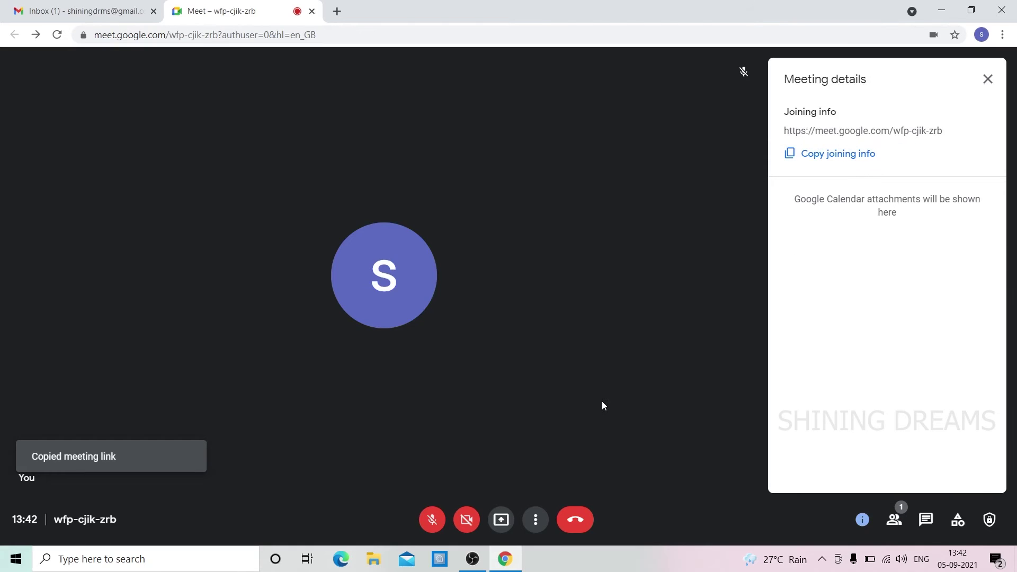
click(988, 79)
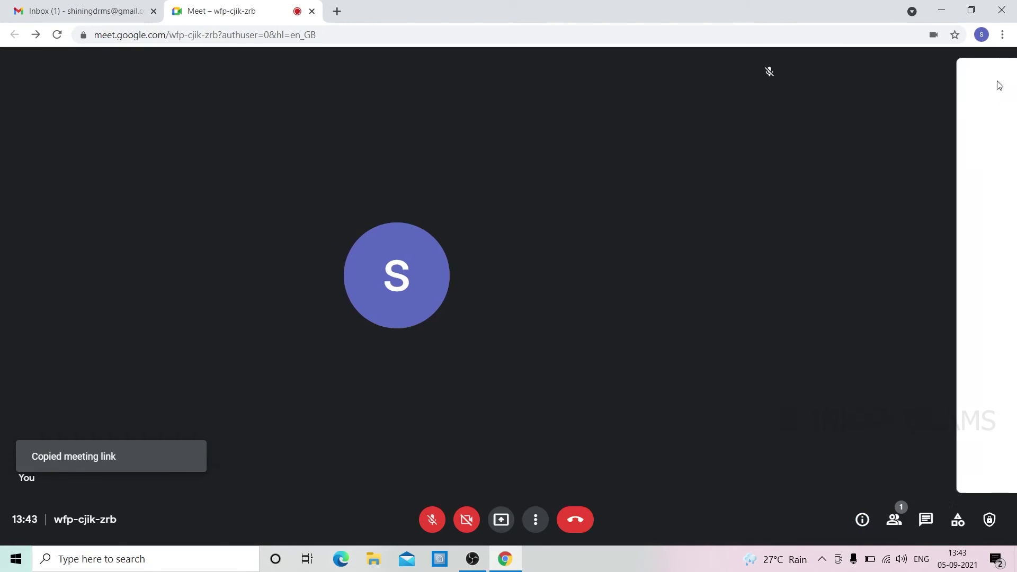
click(890, 521)
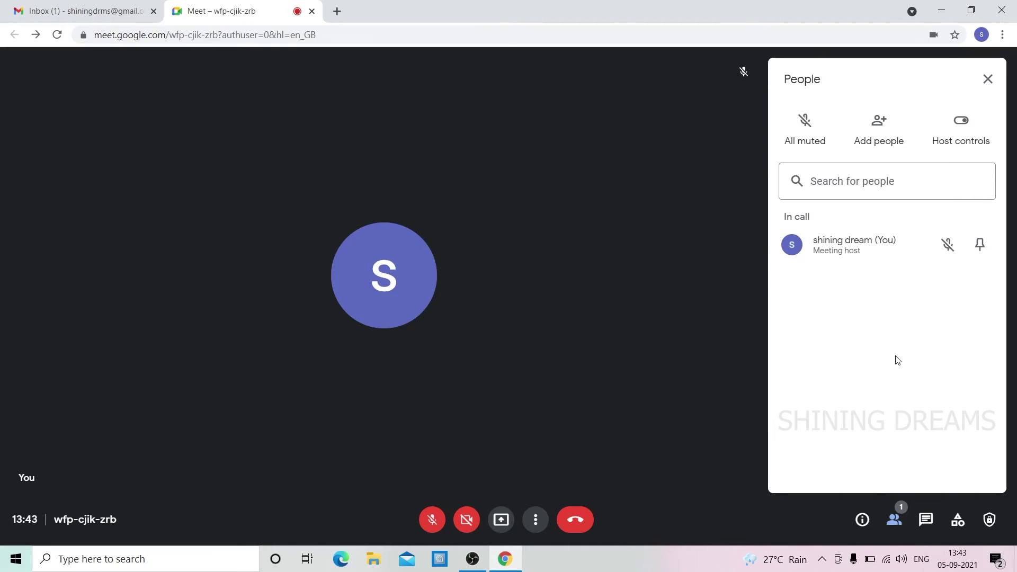
Send the in-call message "hi" to everyone, and close the in-call messages
click(924, 519)
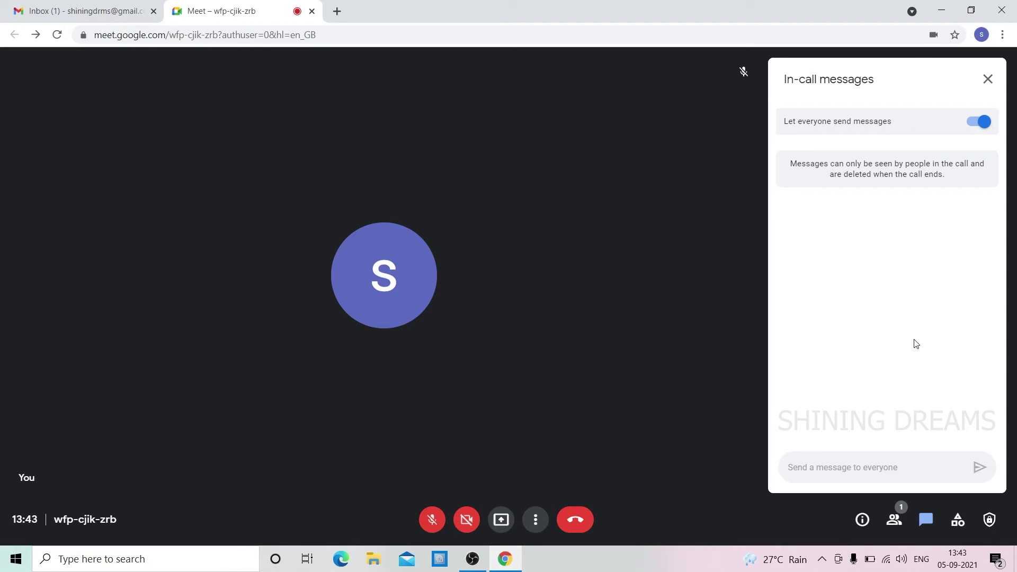
click(912, 471)
text(hi)
key(Return)
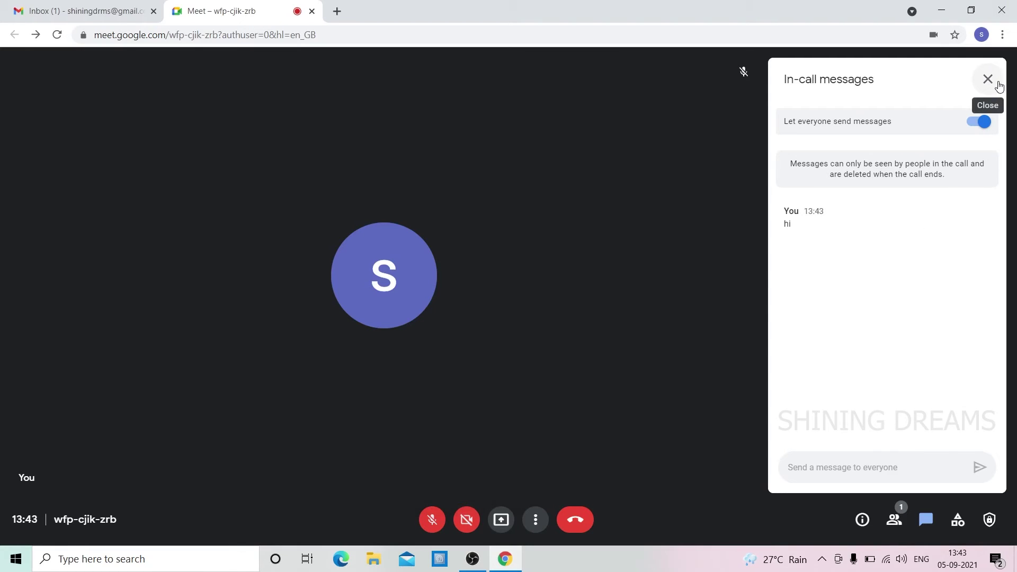
click(988, 79)
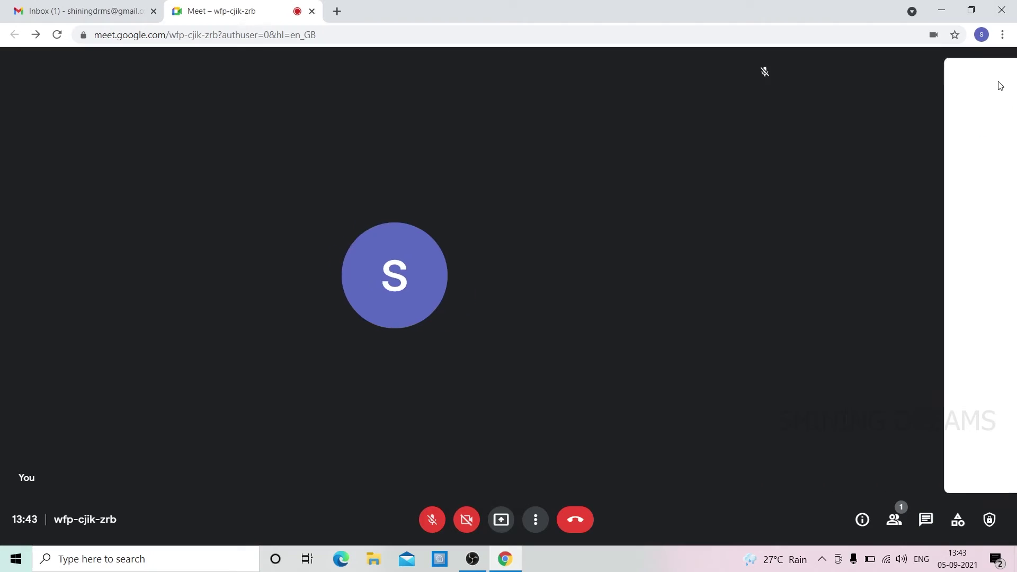
Show the call's available activities and the host's meeting safety settings, closing each after viewing it
click(959, 521)
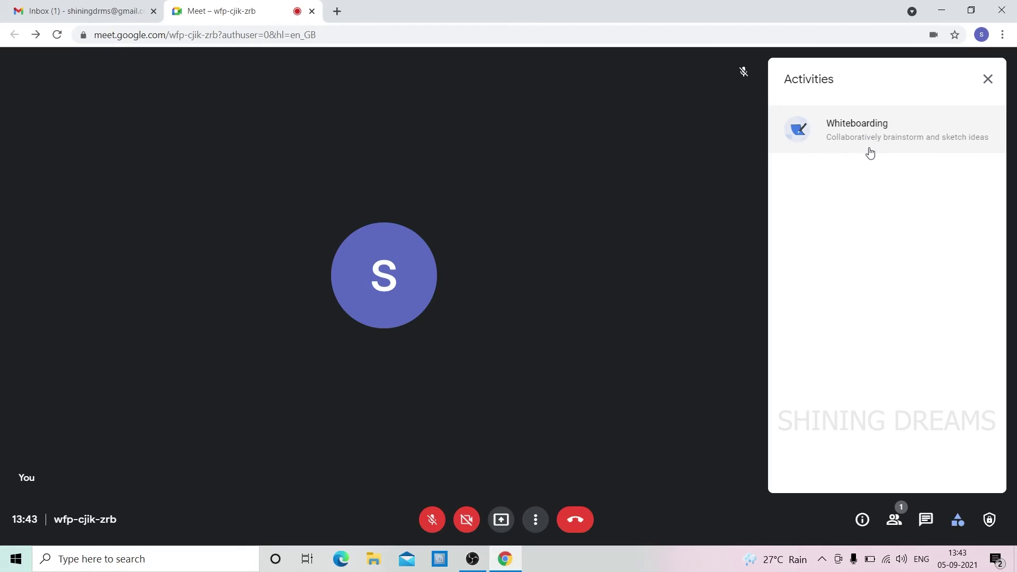
click(987, 80)
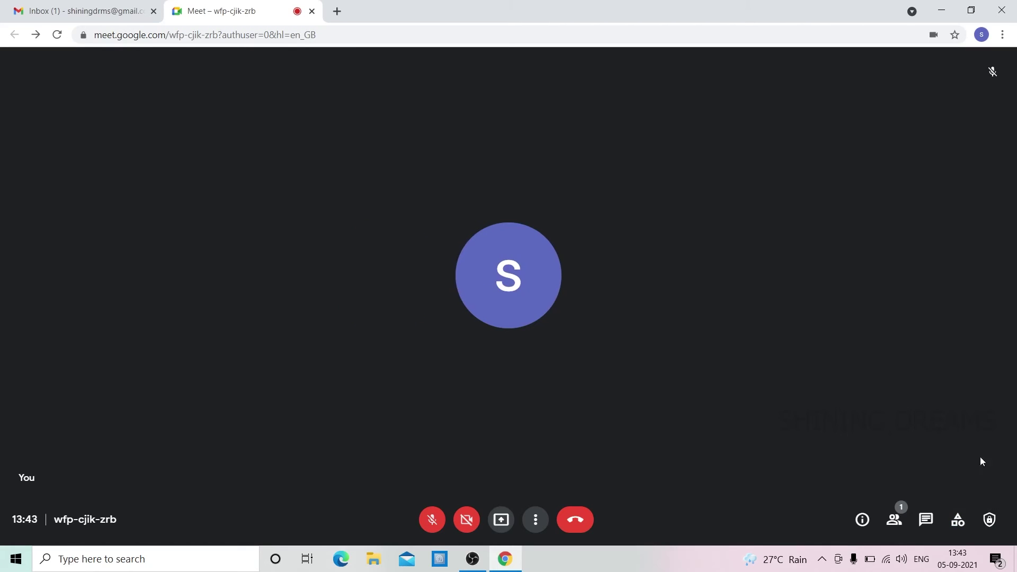
click(989, 520)
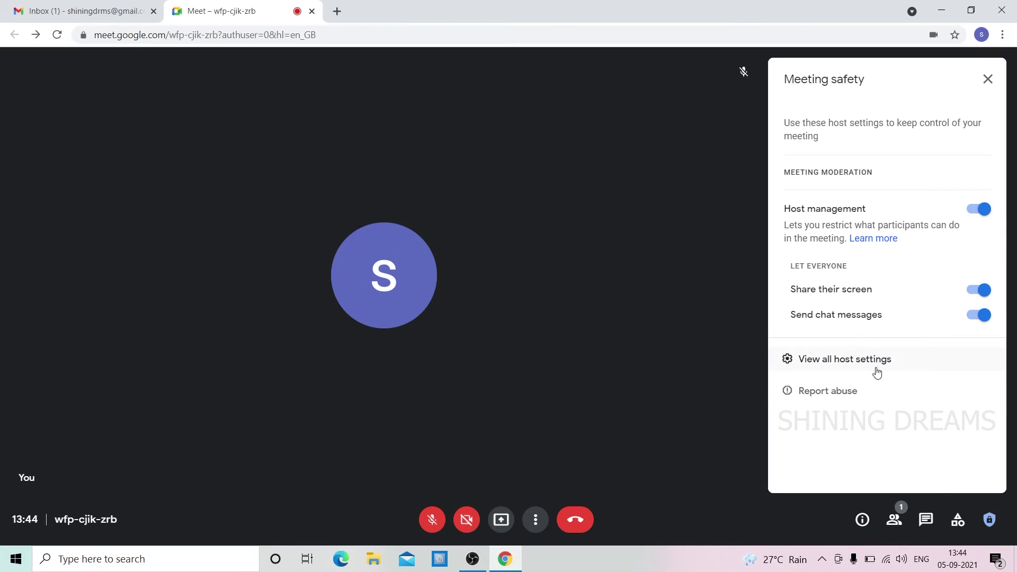
click(986, 80)
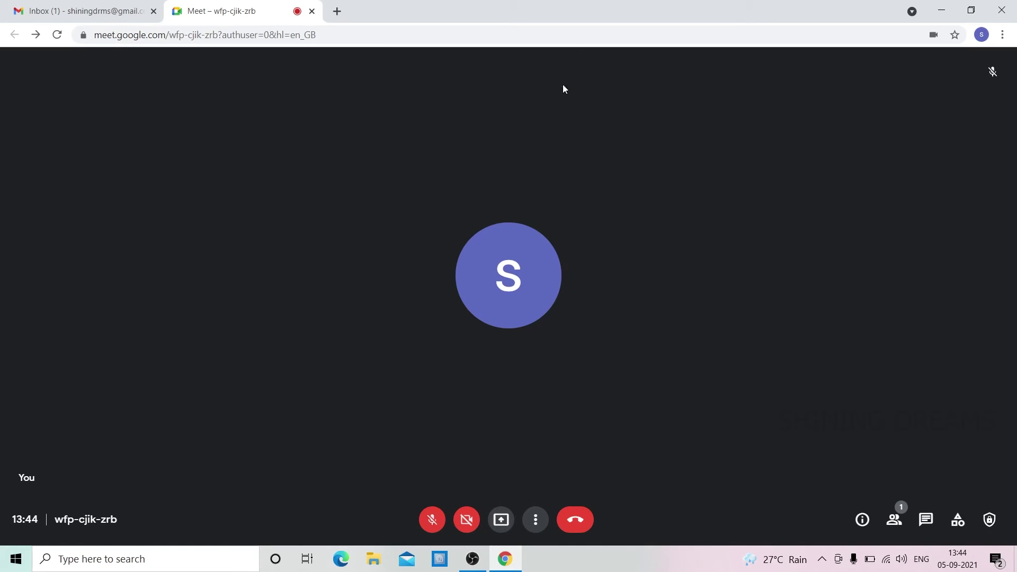
Open the desktop image 1-SOUND-OF-WINGS in its own browser tab beside the meeting, and maximise the browser window again
double_click(592, 4)
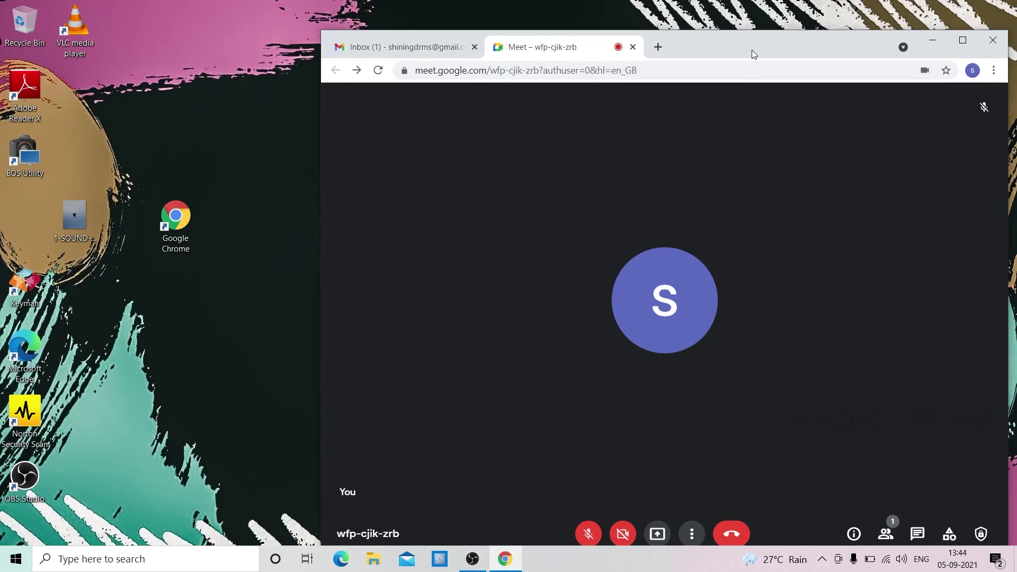
drag(751, 50, 748, 35)
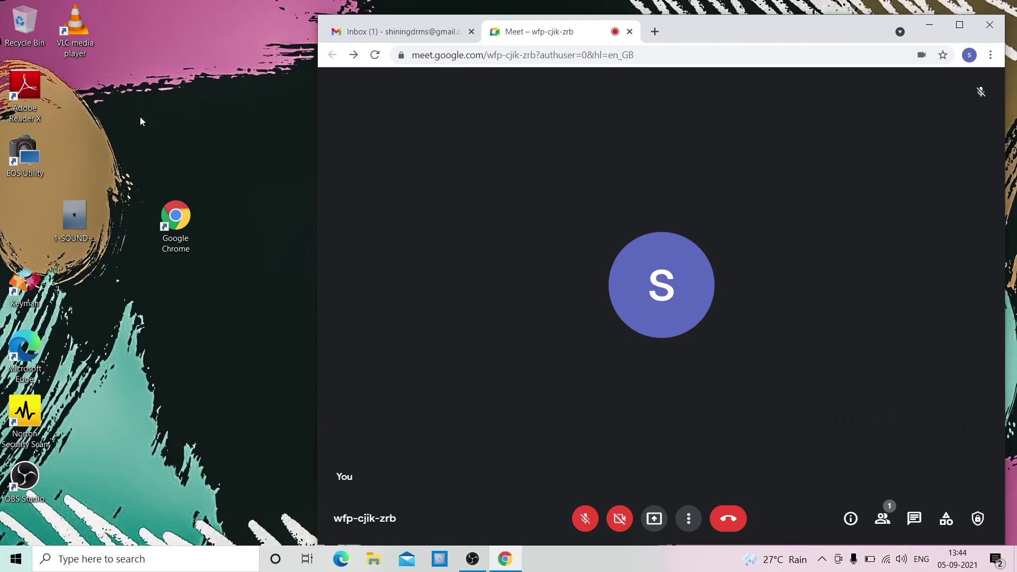
click(94, 206)
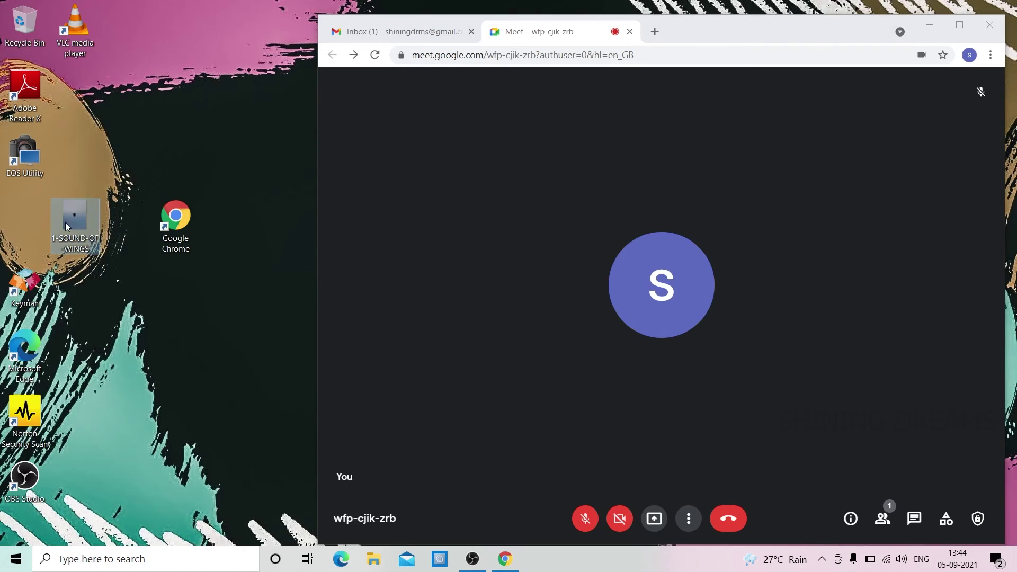
drag(65, 221, 695, 36)
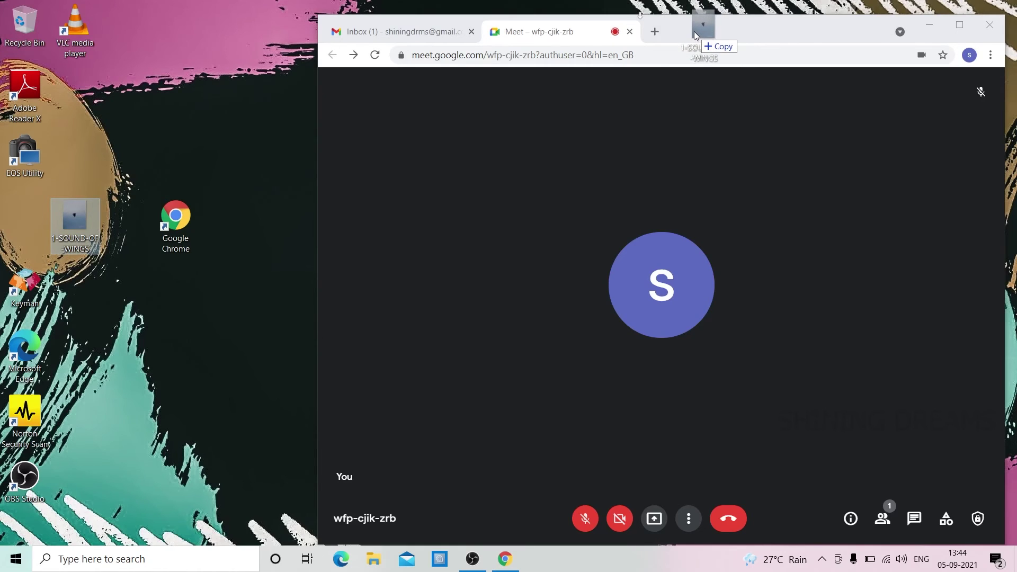
drag(696, 35, 694, 32)
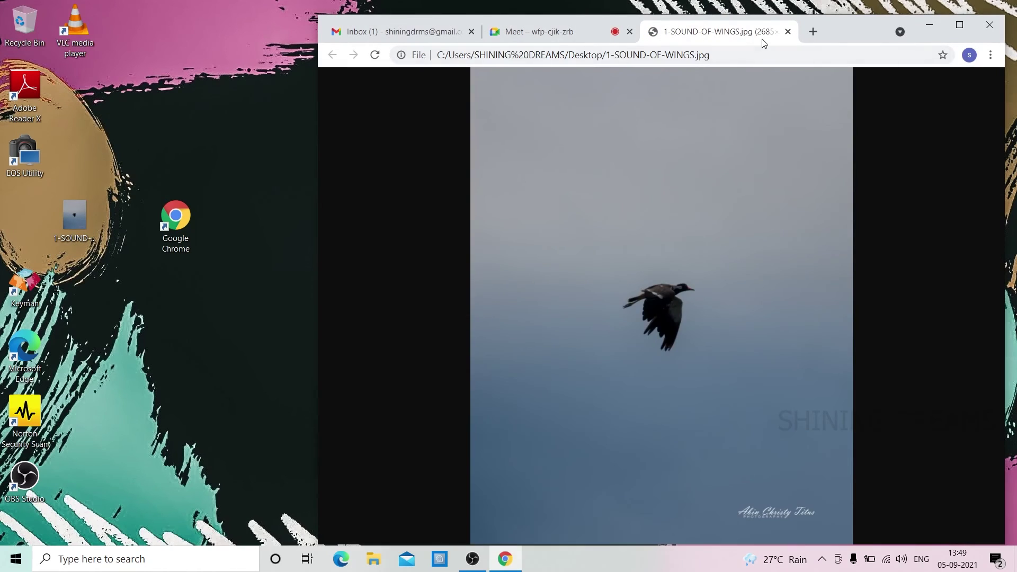
double_click(866, 32)
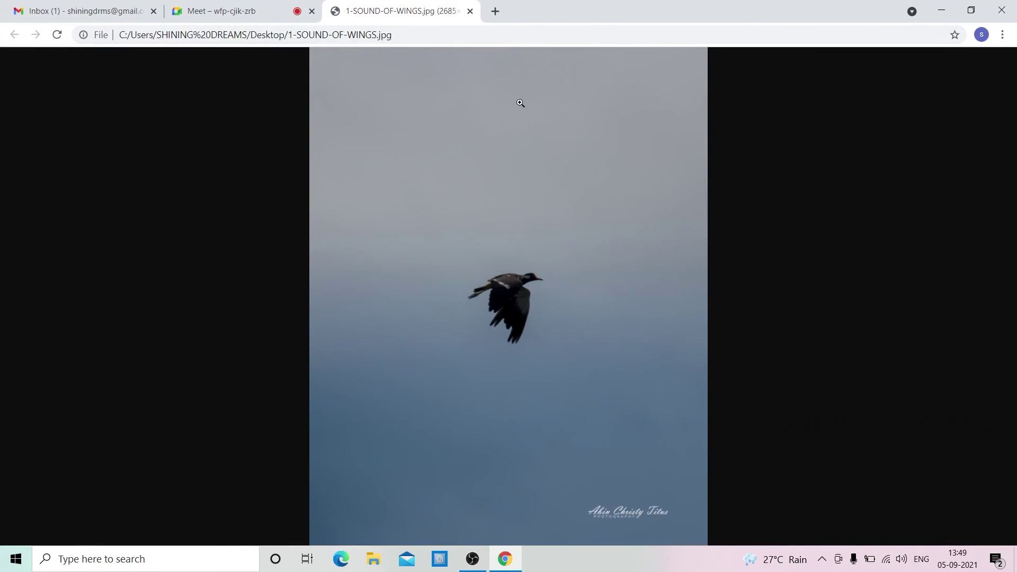
Present the 1-SOUND-OF-WINGS.jpg browser tab in the meeting with tab audio shared
click(260, 17)
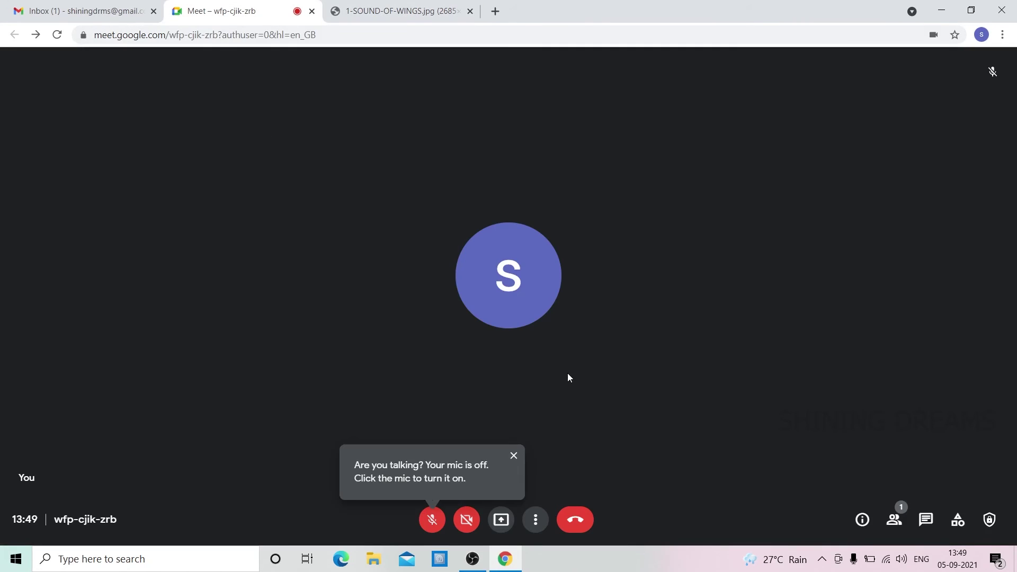
click(496, 521)
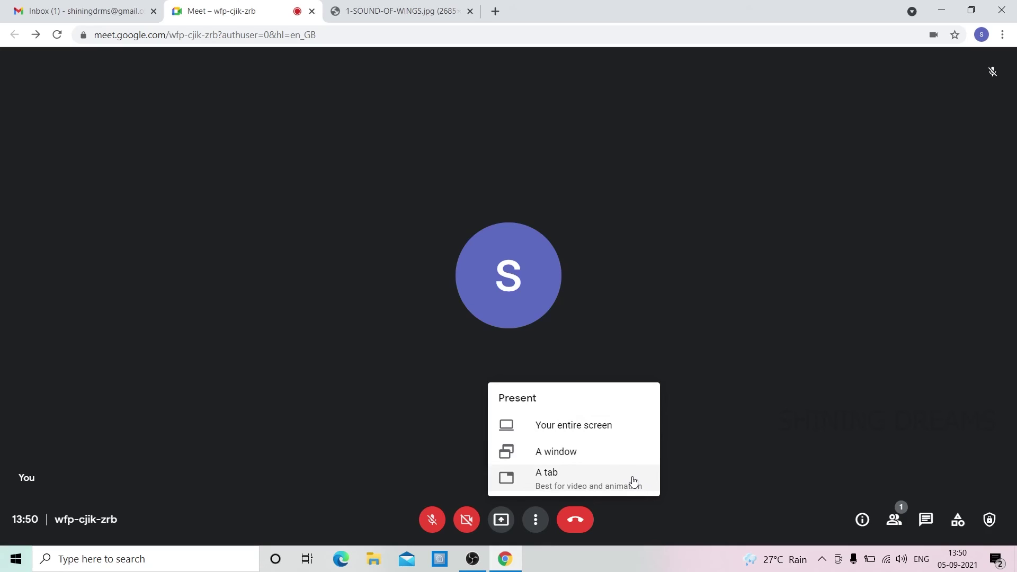
click(575, 480)
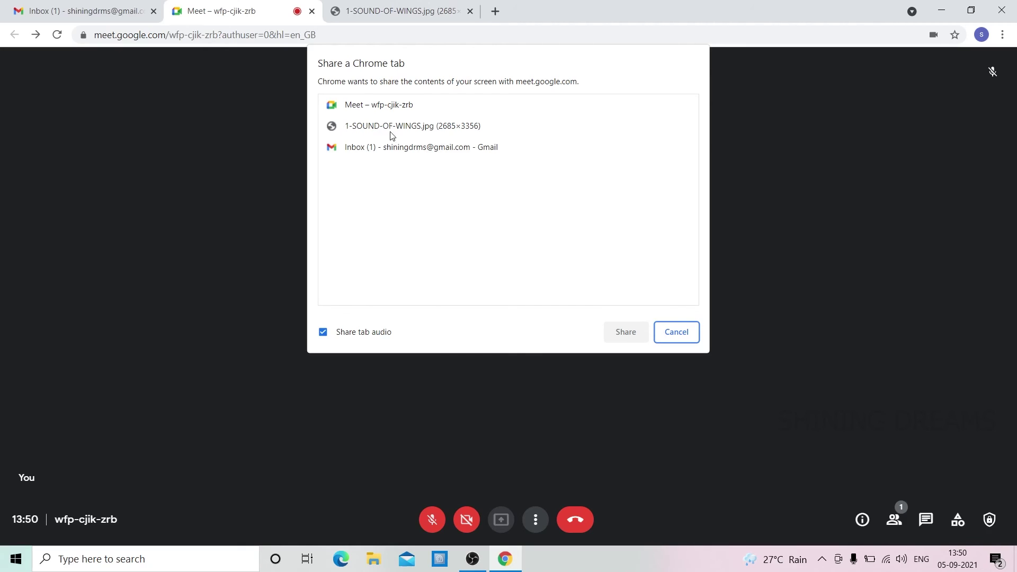
click(413, 129)
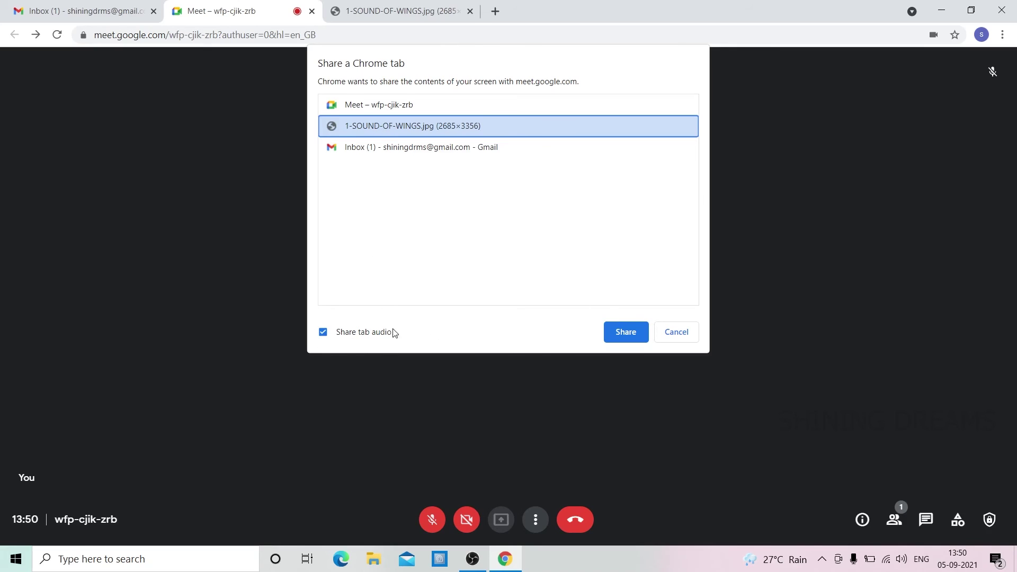
click(324, 333)
click(323, 333)
click(619, 334)
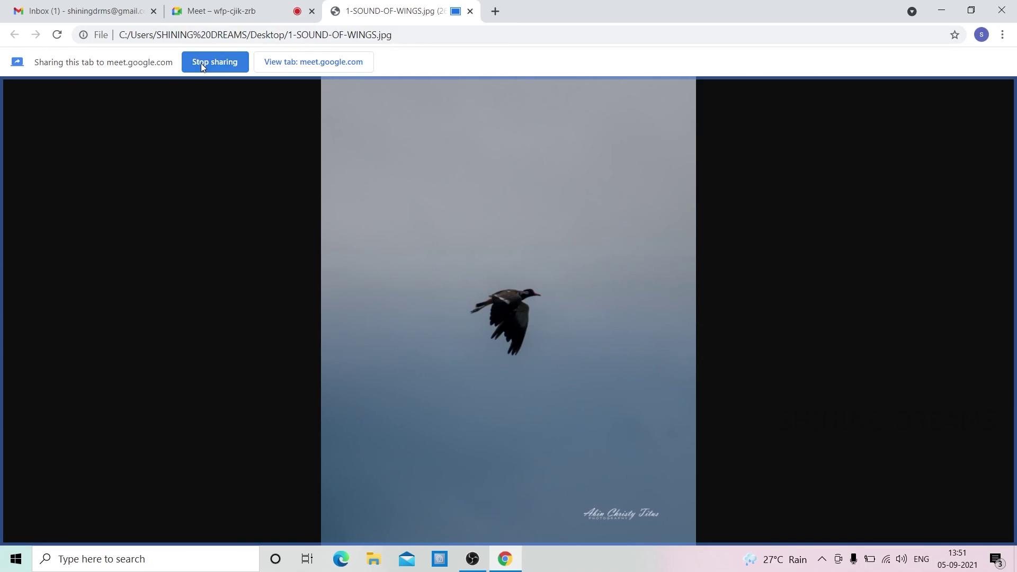
Return to the meeting and stop presenting the image tab
click(228, 16)
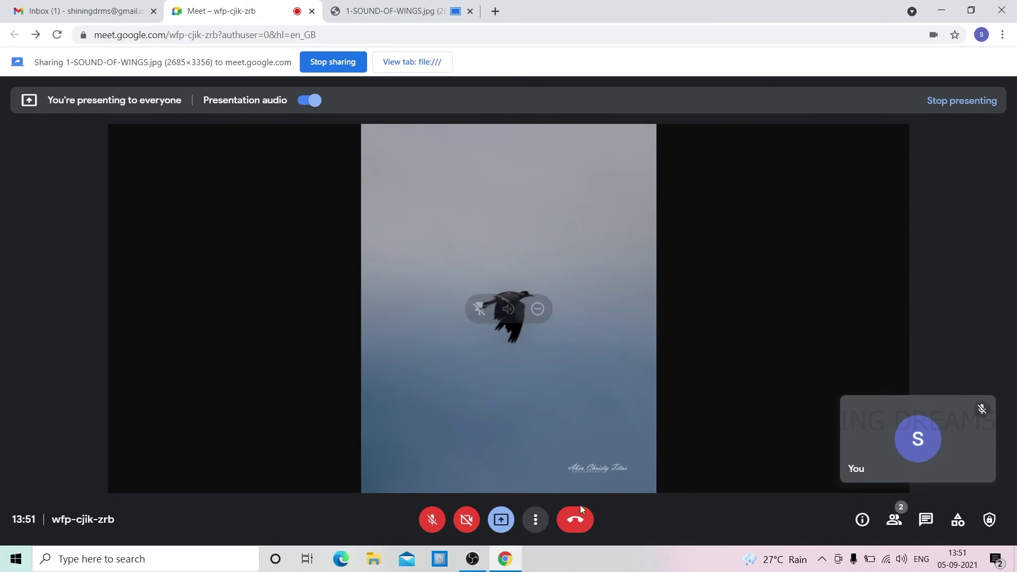
click(501, 519)
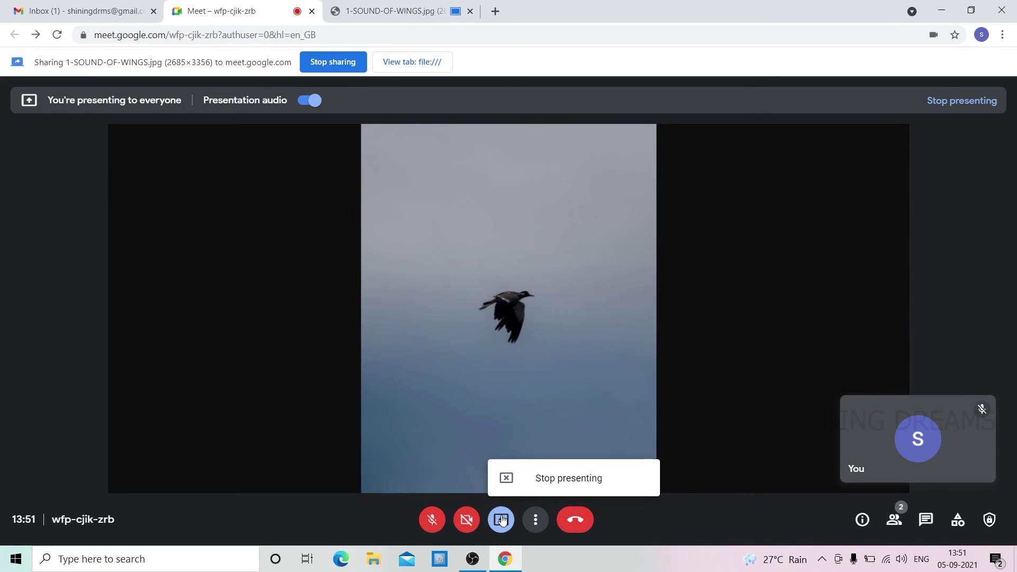
click(556, 480)
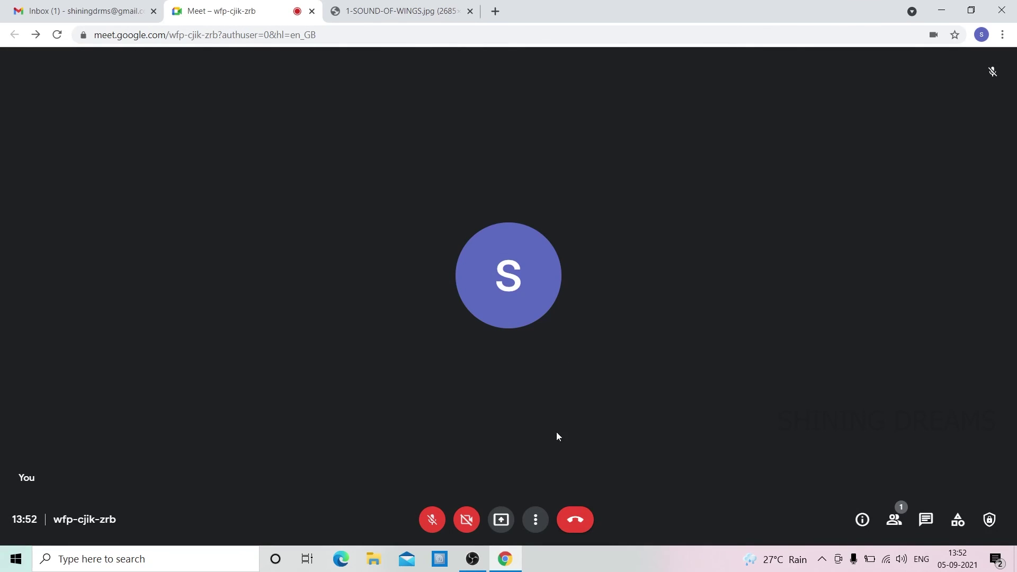
End the video call for everyone, and return to the Google Meet home screen
click(570, 510)
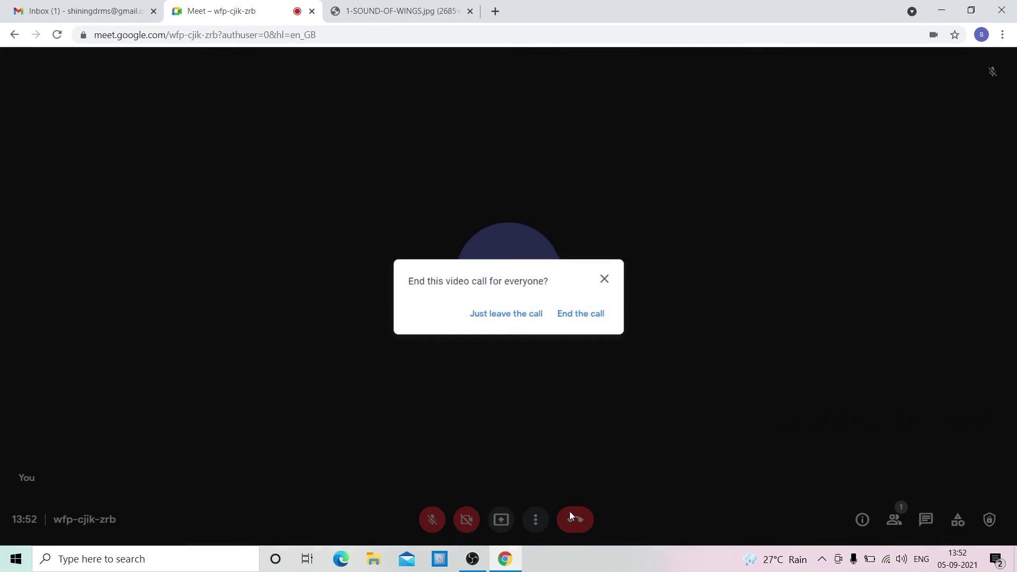
click(586, 320)
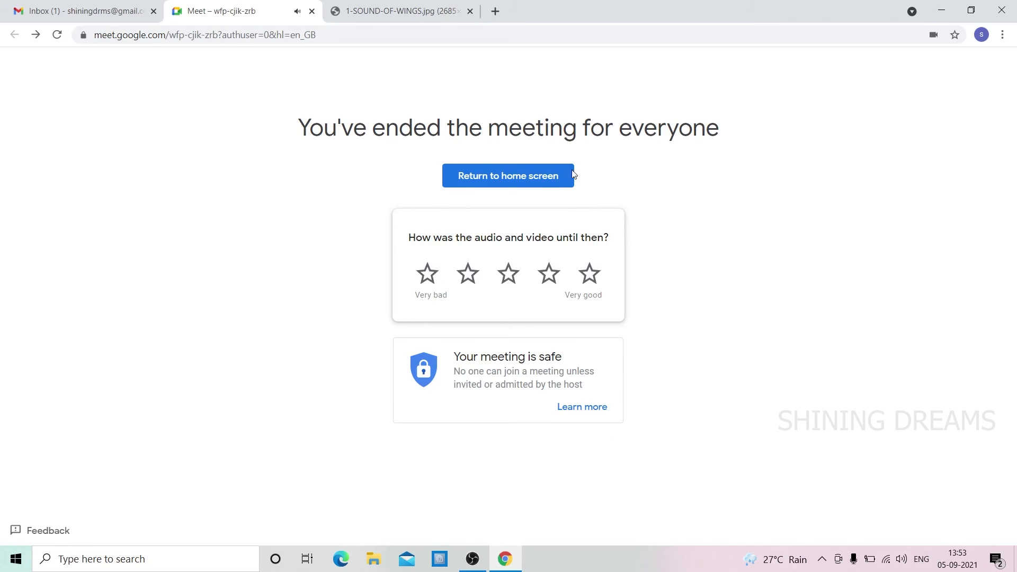
click(548, 177)
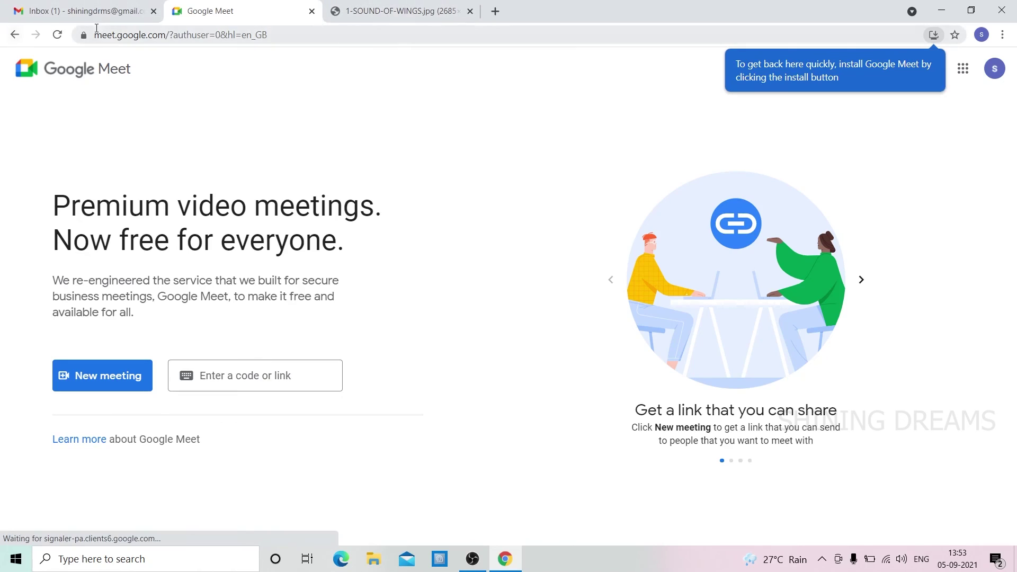
Highlight the meet.google.com web address, and close the Google Meet and 1-SOUND-OF-WINGS.jpg tabs
drag(94, 34, 166, 32)
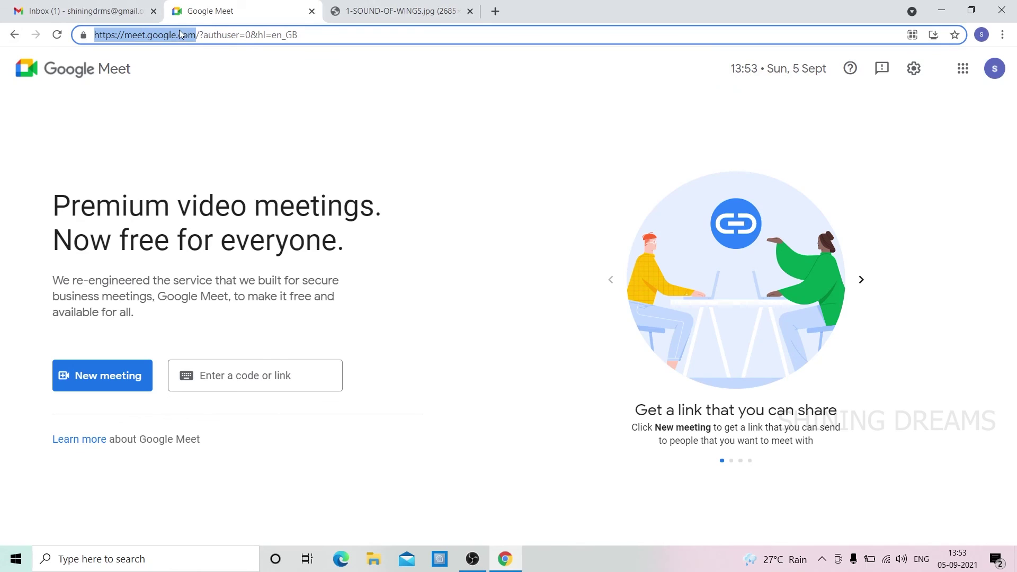
click(311, 11)
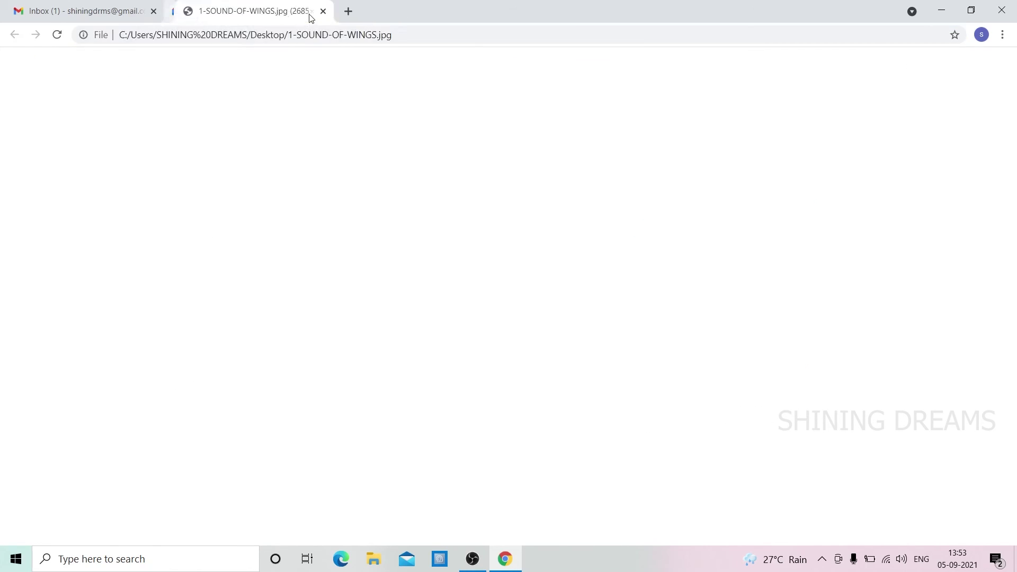
click(311, 11)
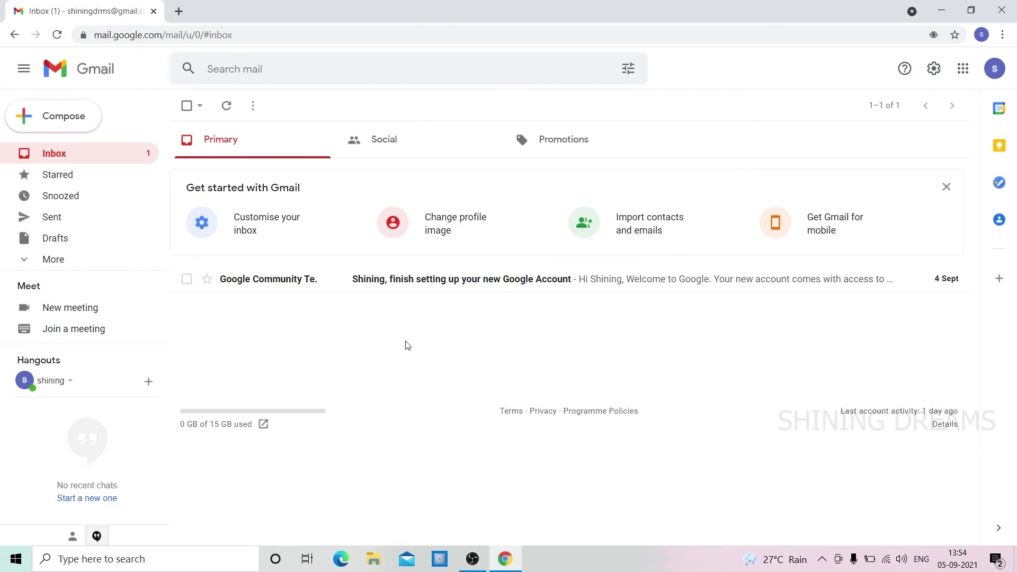